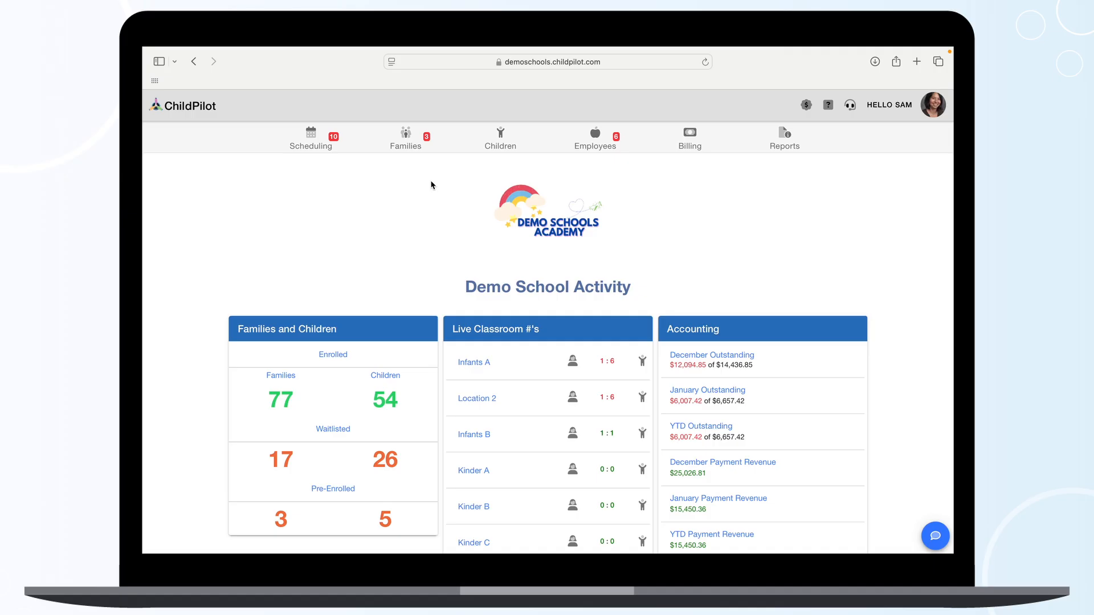
Start a new family email message and open the ChildPilot mail template library for it
{"action": "left_click", "coordinate": [405, 133]}
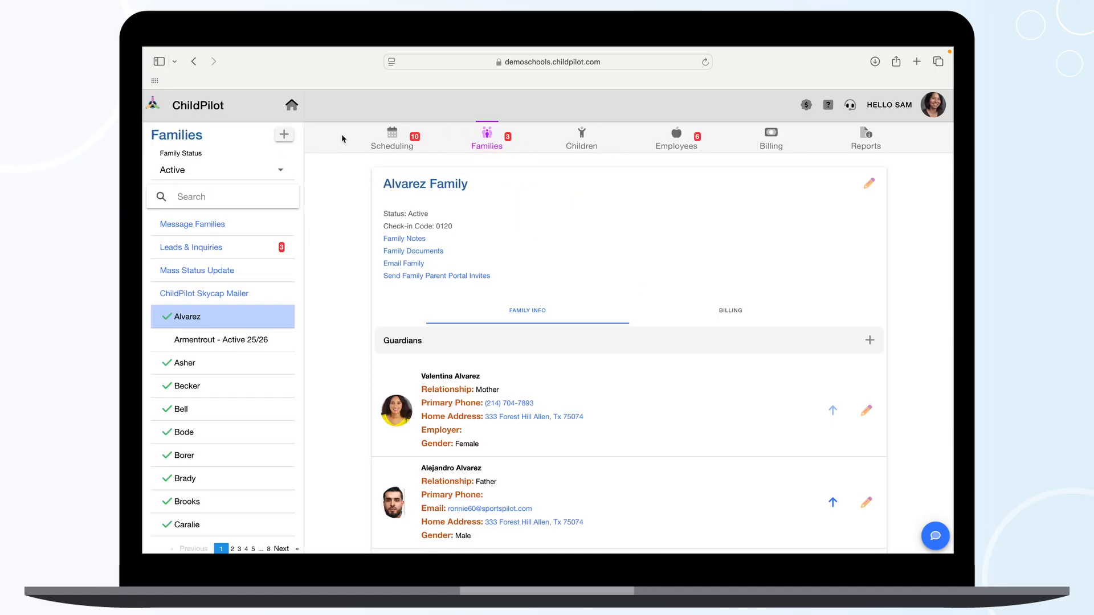
{"action": "left_click", "coordinate": [212, 228]}
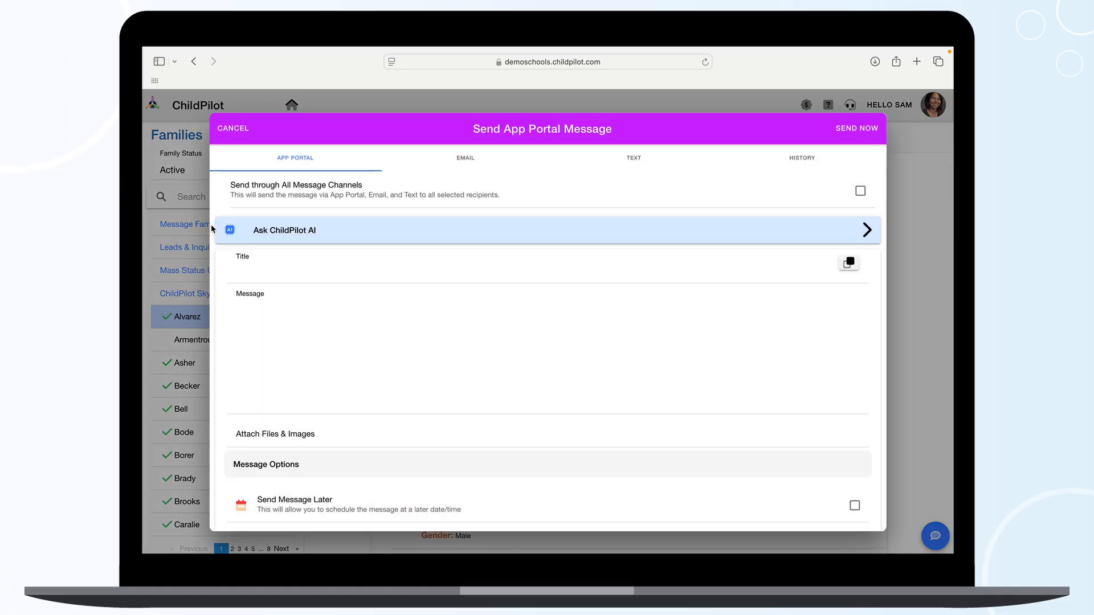
{"action": "left_click", "coordinate": [462, 160]}
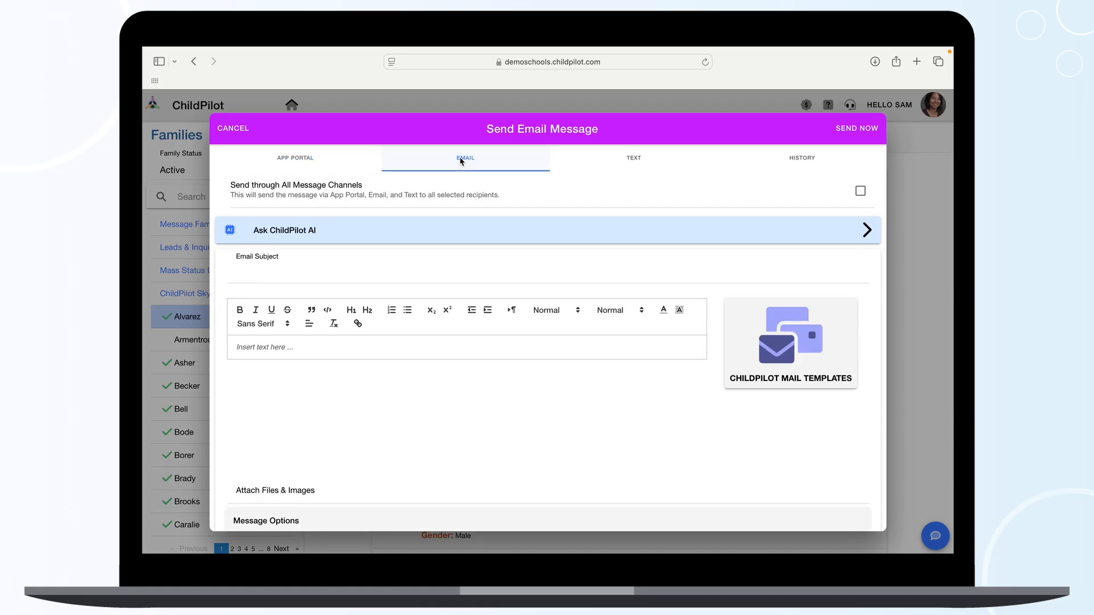
{"action": "left_click", "coordinate": [775, 343]}
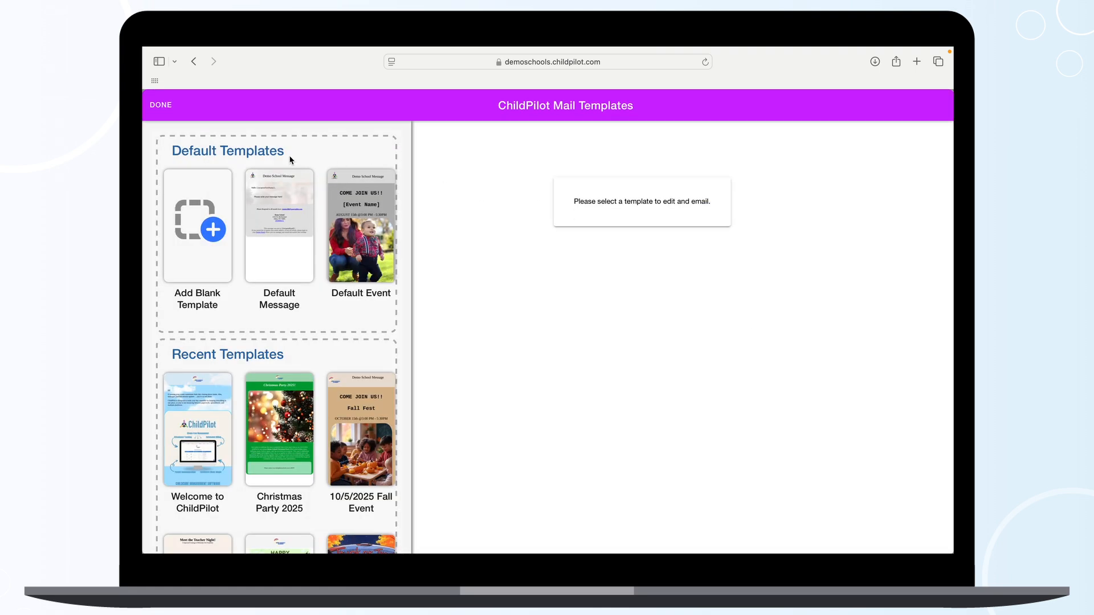
Look through the default, recent, seasonal and pre-set email templates in the template library
{"action": "scroll", "coordinate": [290, 160], "scroll_direction": "down", "scroll_amount": 5}
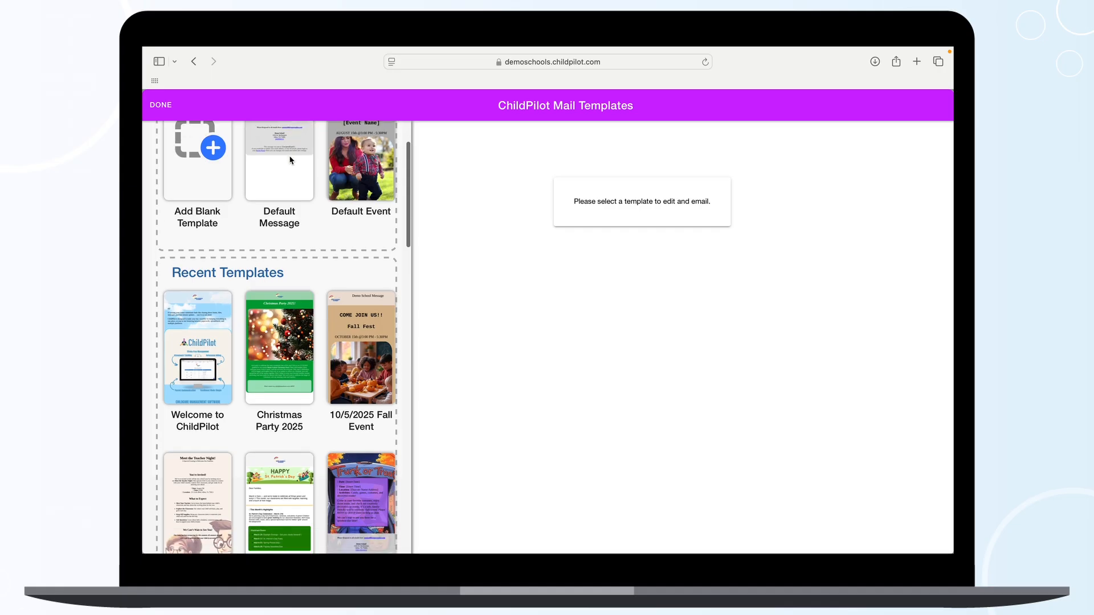
{"action": "scroll", "coordinate": [290, 161], "scroll_direction": "down", "scroll_amount": 10}
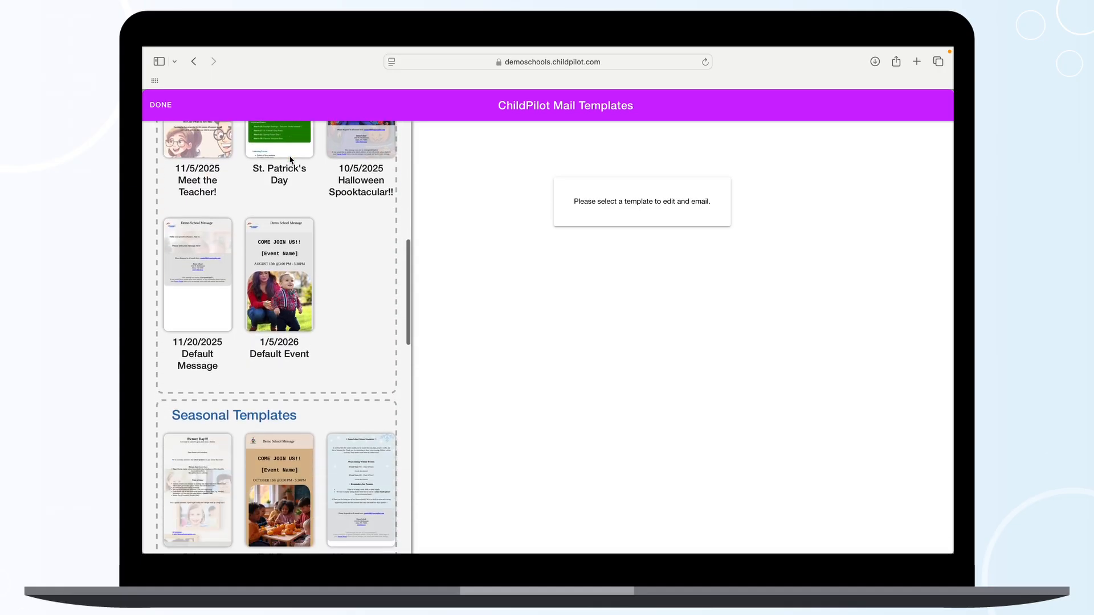
{"action": "scroll", "coordinate": [290, 160], "scroll_direction": "down", "scroll_amount": 15}
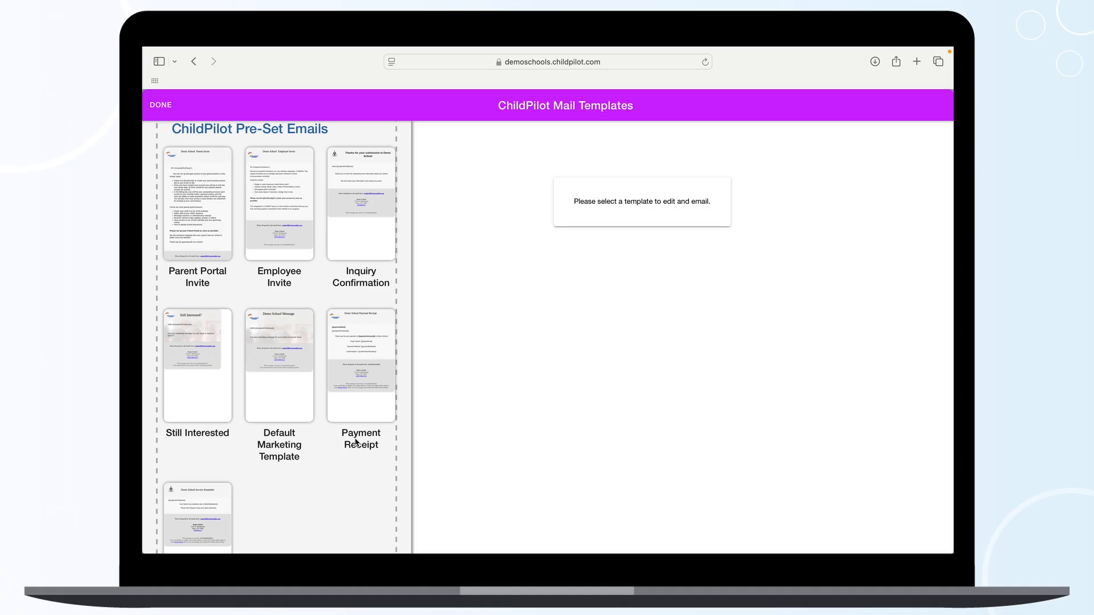
{"action": "scroll", "coordinate": [356, 442], "scroll_direction": "down", "scroll_amount": 3}
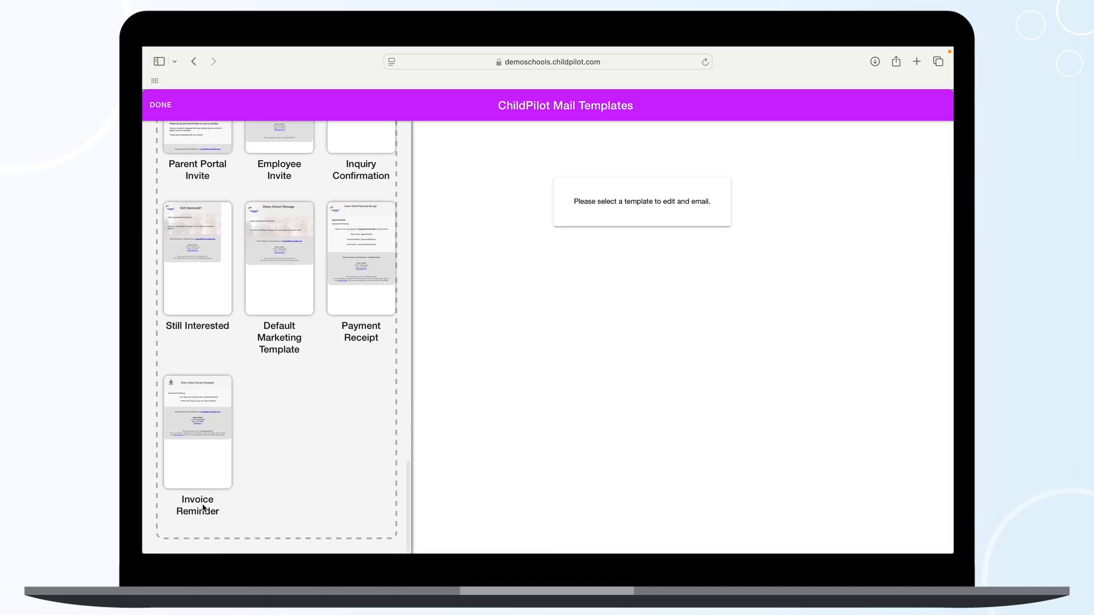
{"action": "scroll", "coordinate": [205, 507], "scroll_direction": "up", "scroll_amount": 3}
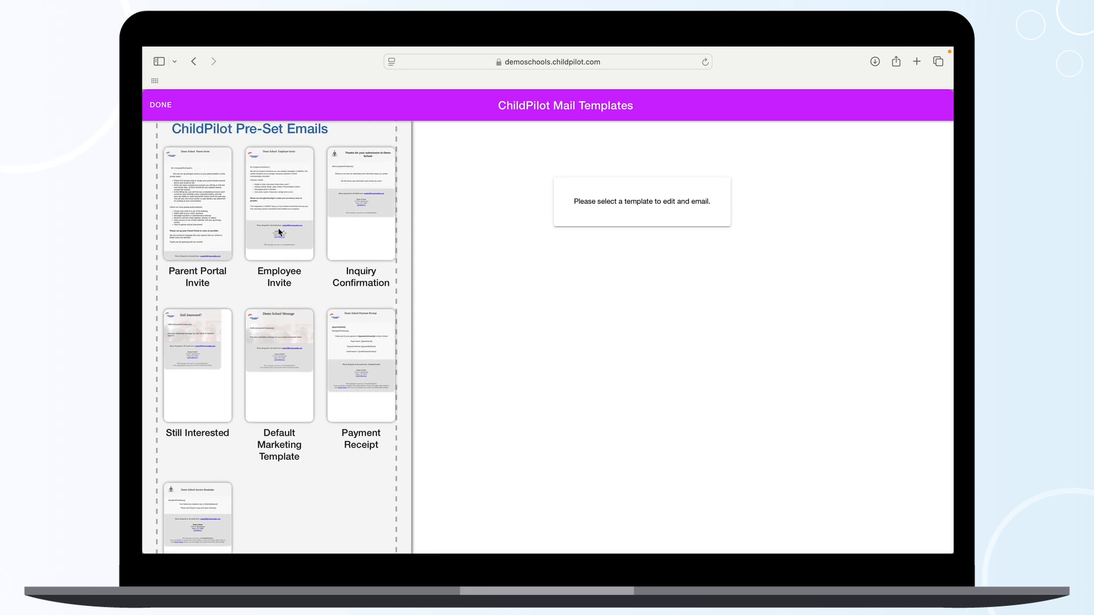
Open the Employee Invite pre-set email, inspect its body text block, and return to the template list
{"action": "left_click", "coordinate": [280, 232]}
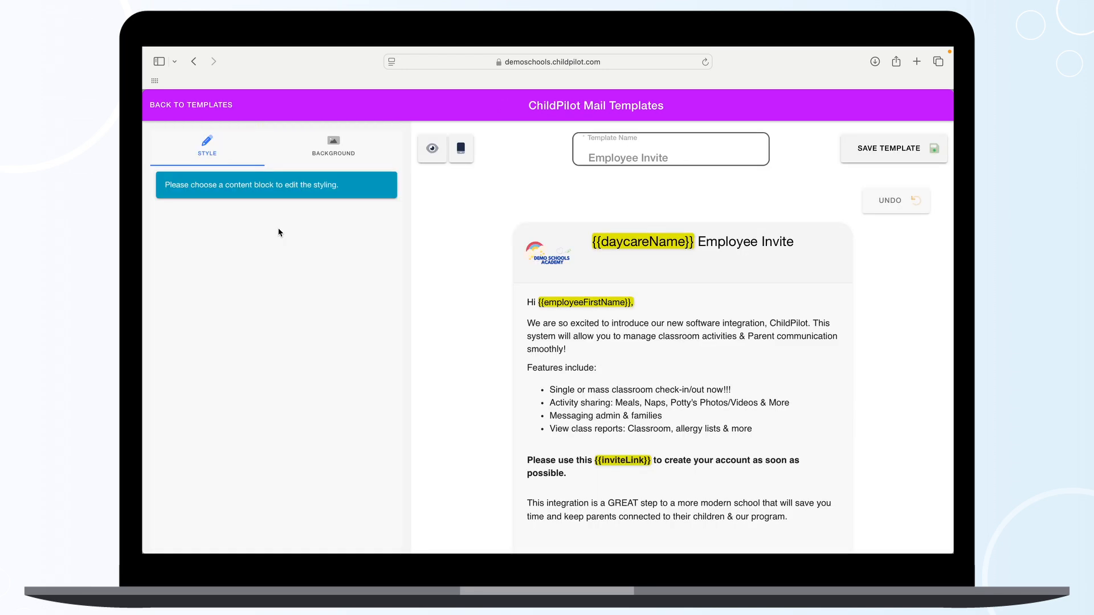
{"action": "left_click", "coordinate": [567, 348]}
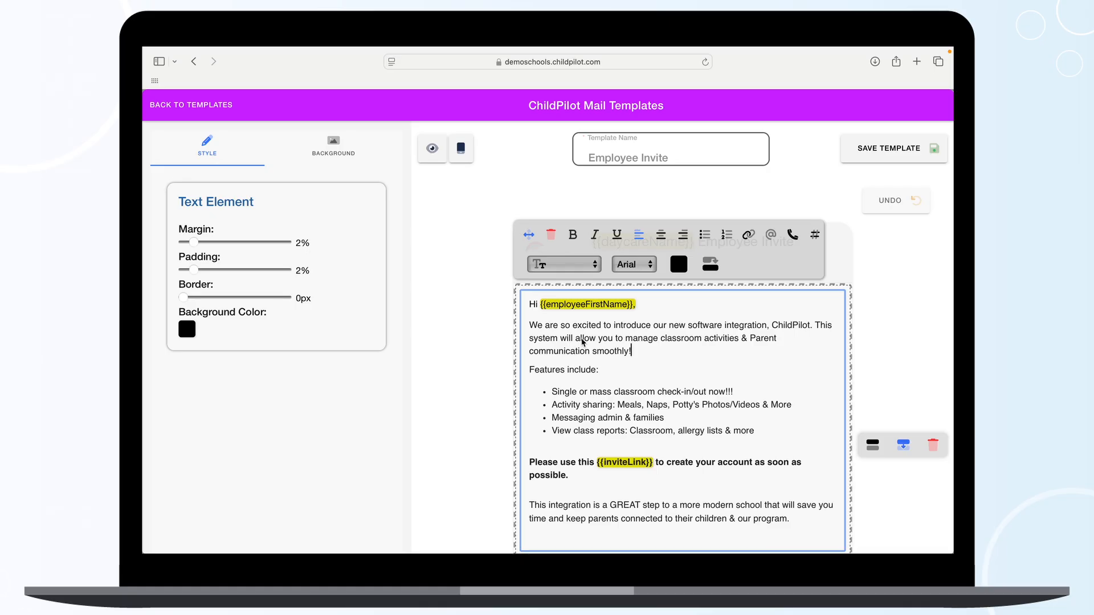
{"action": "left_click", "coordinate": [575, 340]}
{"action": "left_click", "coordinate": [214, 110]}
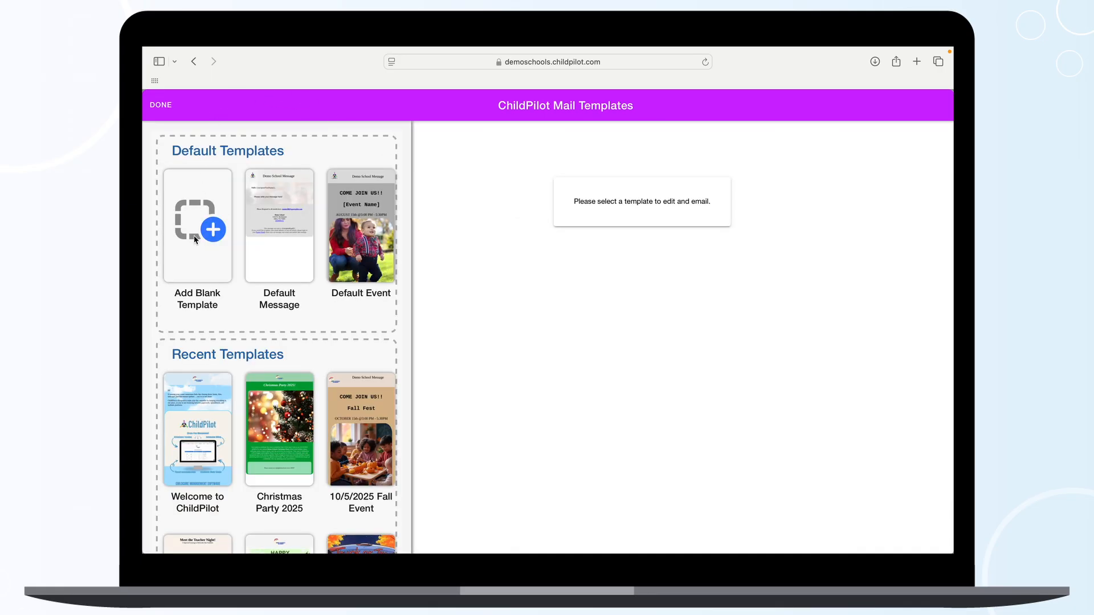
View the editor for a new blank template, and return to the template list
{"action": "left_click", "coordinate": [209, 232]}
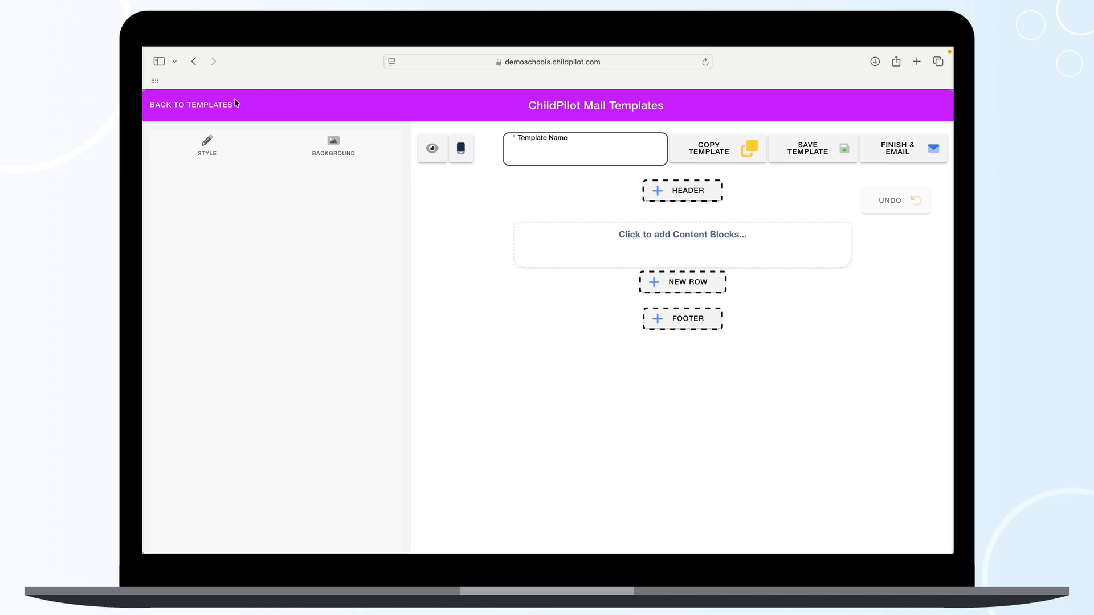
{"action": "left_click", "coordinate": [219, 108]}
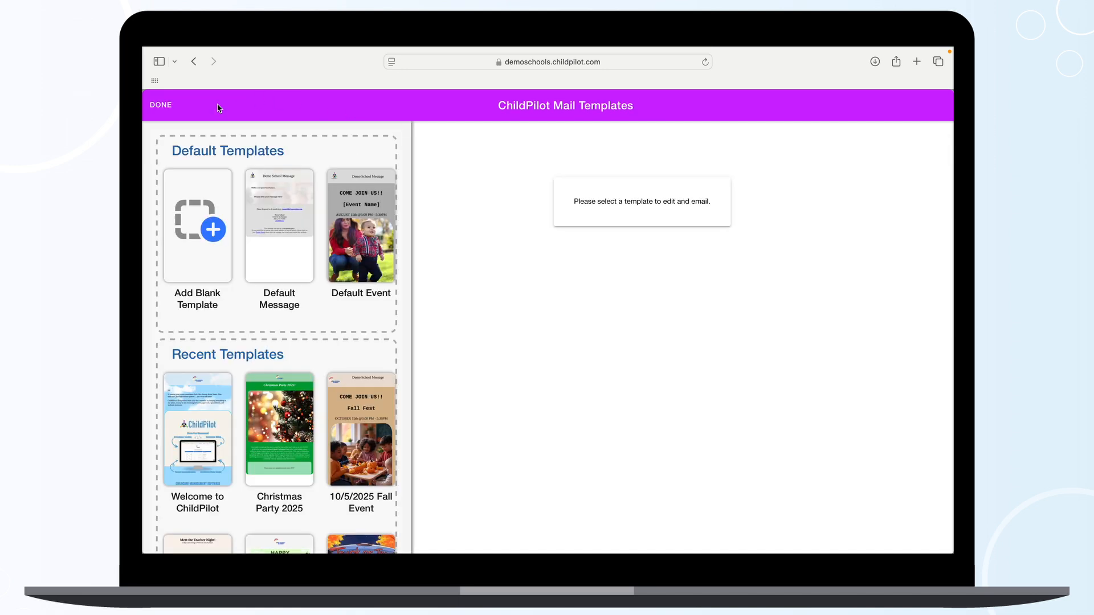
Open the recent Welcome to ChildPilot template, look over its layout and select the greeting text block
{"action": "left_click", "coordinate": [216, 394]}
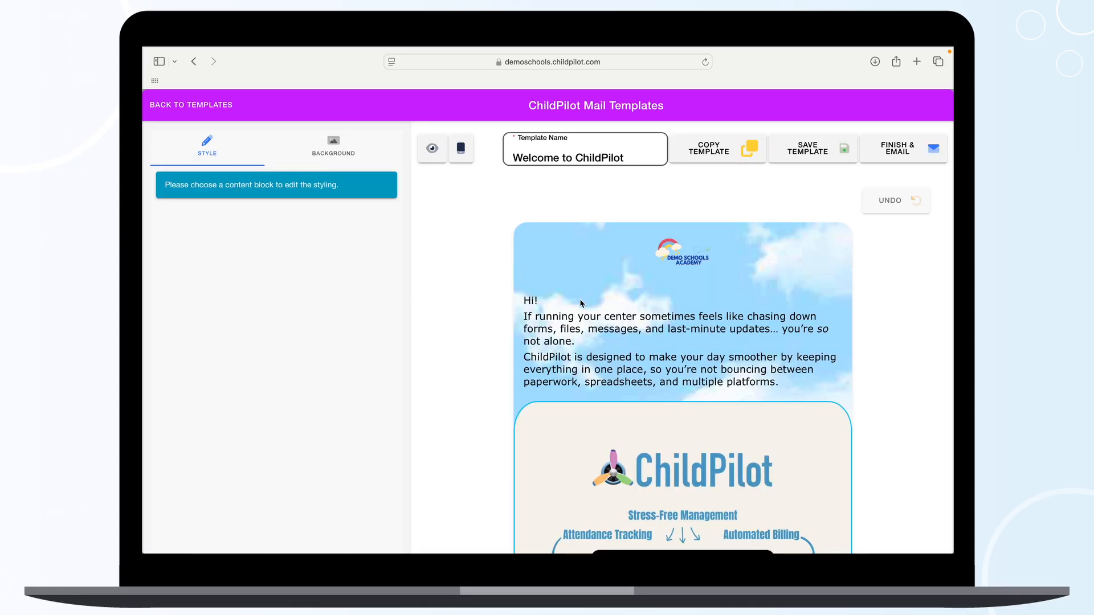
{"action": "scroll", "coordinate": [581, 303], "scroll_direction": "down", "scroll_amount": 10}
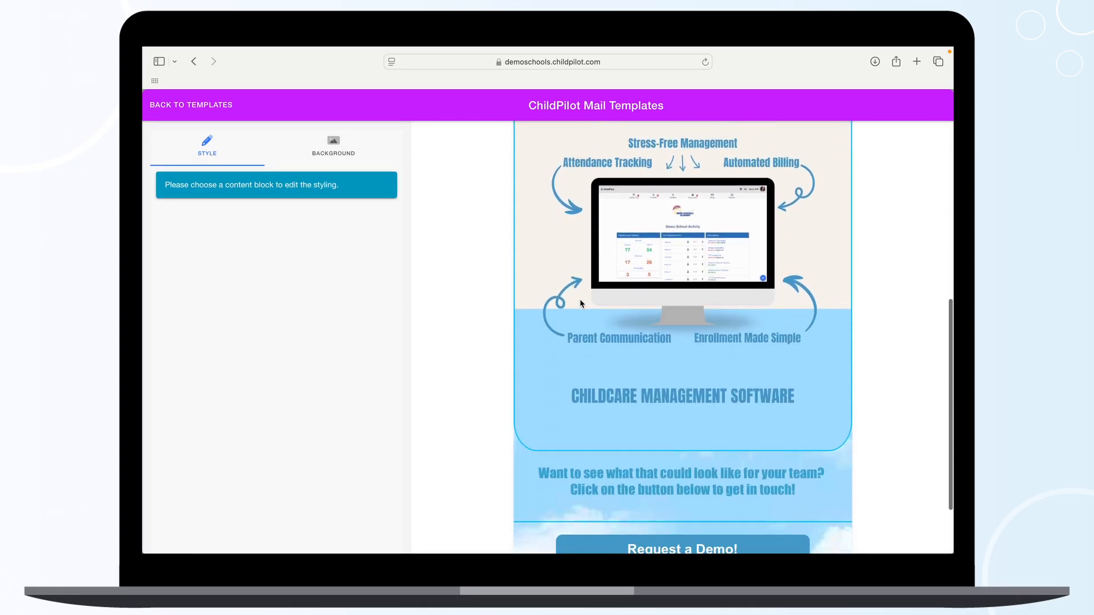
{"action": "scroll", "coordinate": [580, 303], "scroll_direction": "up", "scroll_amount": 10}
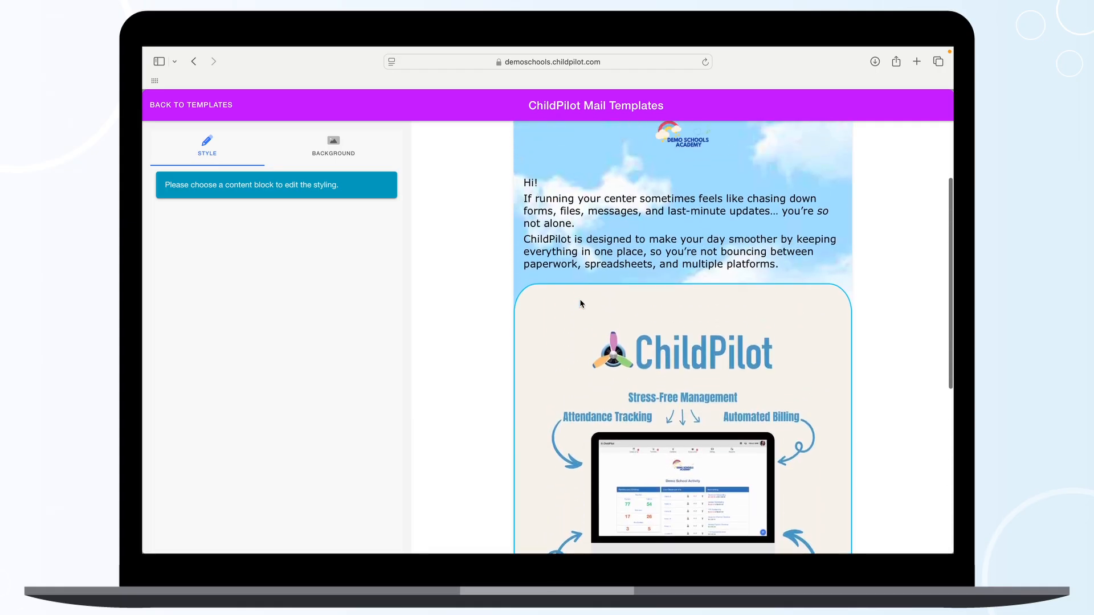
{"action": "left_click", "coordinate": [598, 246]}
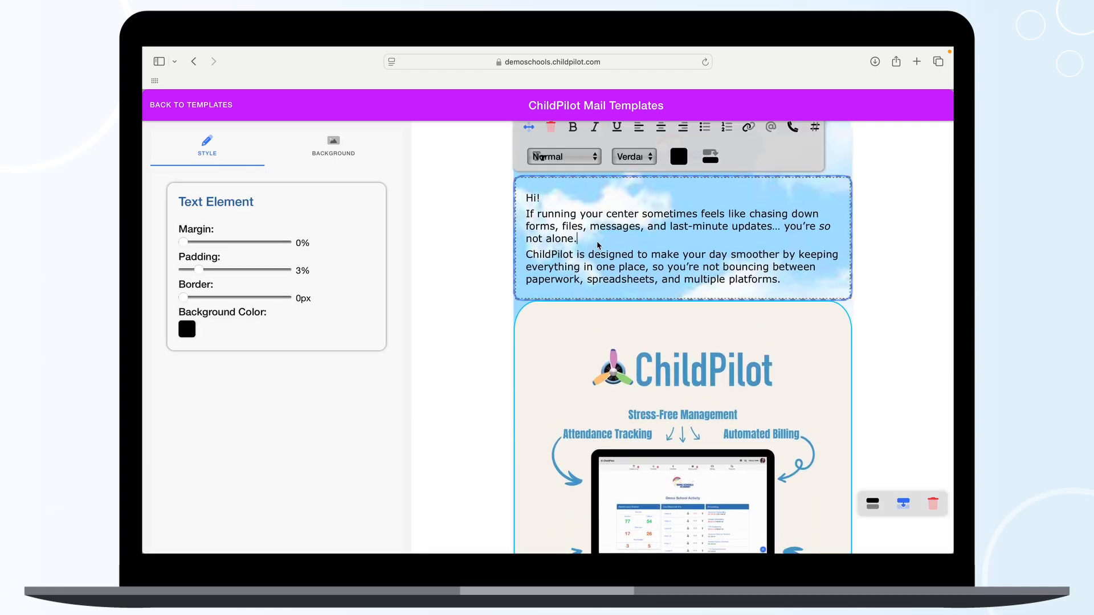
Open the template background settings and set the background image transparency to 100%
{"action": "left_click", "coordinate": [341, 149]}
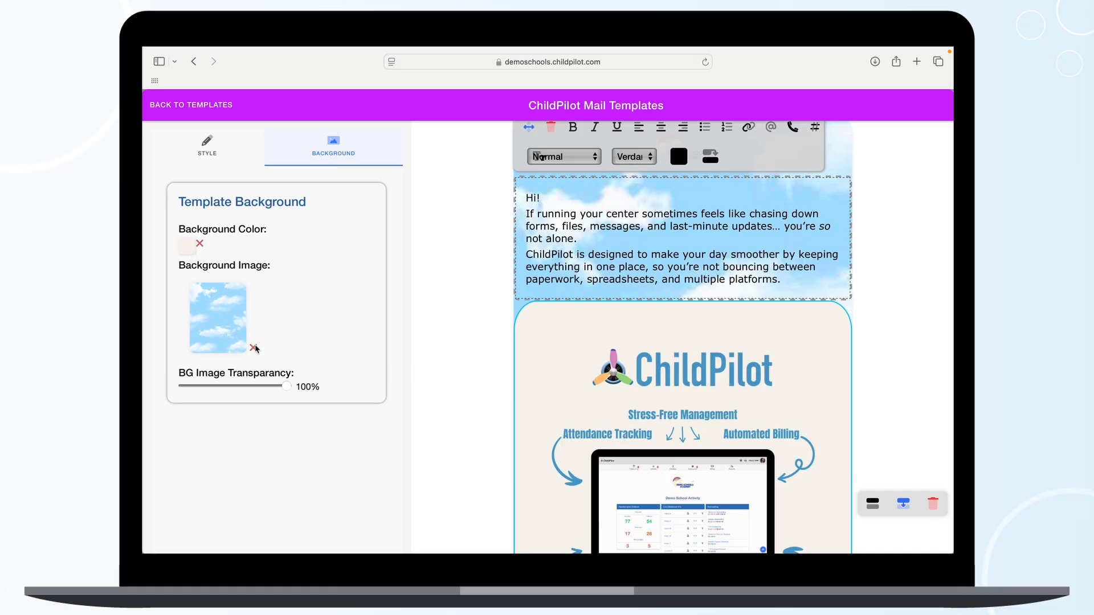
{"action": "left_click_drag", "start_coordinate": [238, 383], "coordinate": [300, 385]}
Inspect the style settings of the large ChildPilot image and the Request a Demo! button
{"action": "scroll", "coordinate": [547, 260], "scroll_direction": "up", "scroll_amount": 4}
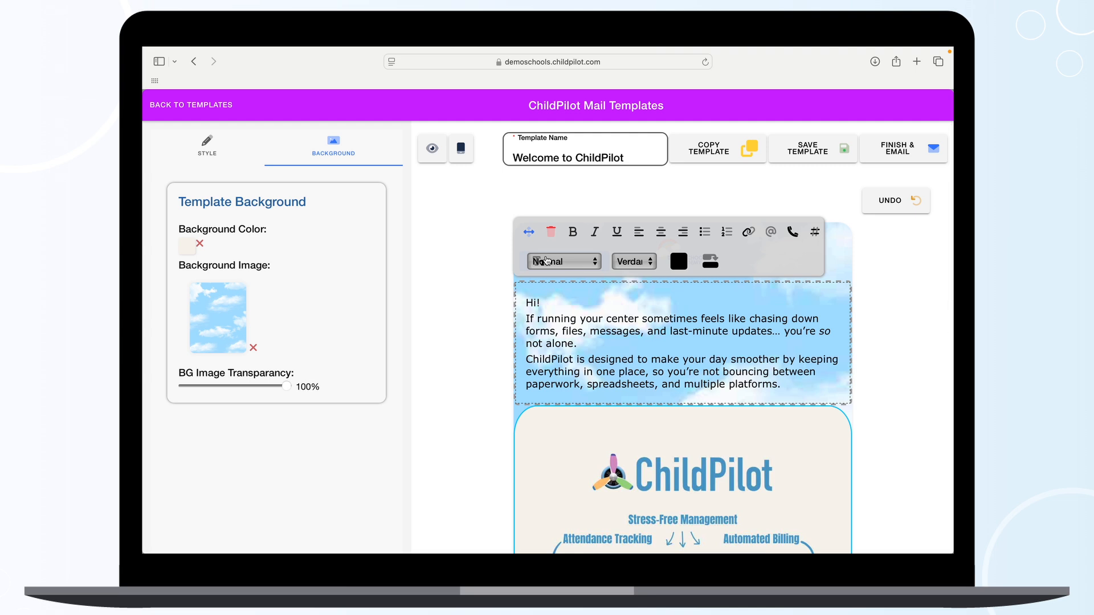
{"action": "left_click", "coordinate": [552, 435]}
{"action": "scroll", "coordinate": [551, 435], "scroll_direction": "down", "scroll_amount": 10}
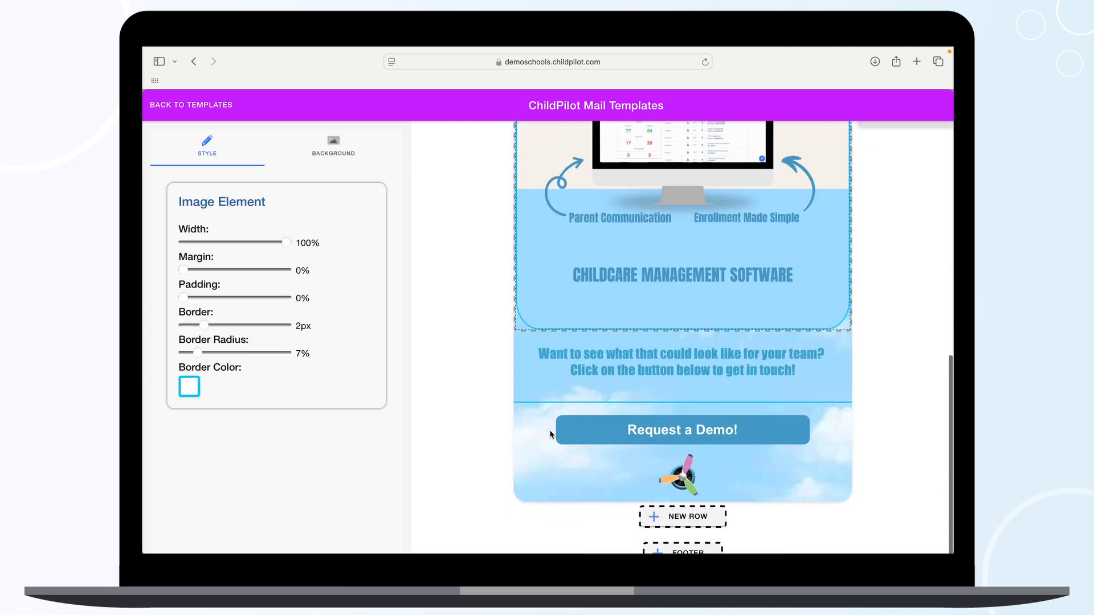
{"action": "left_click", "coordinate": [549, 448]}
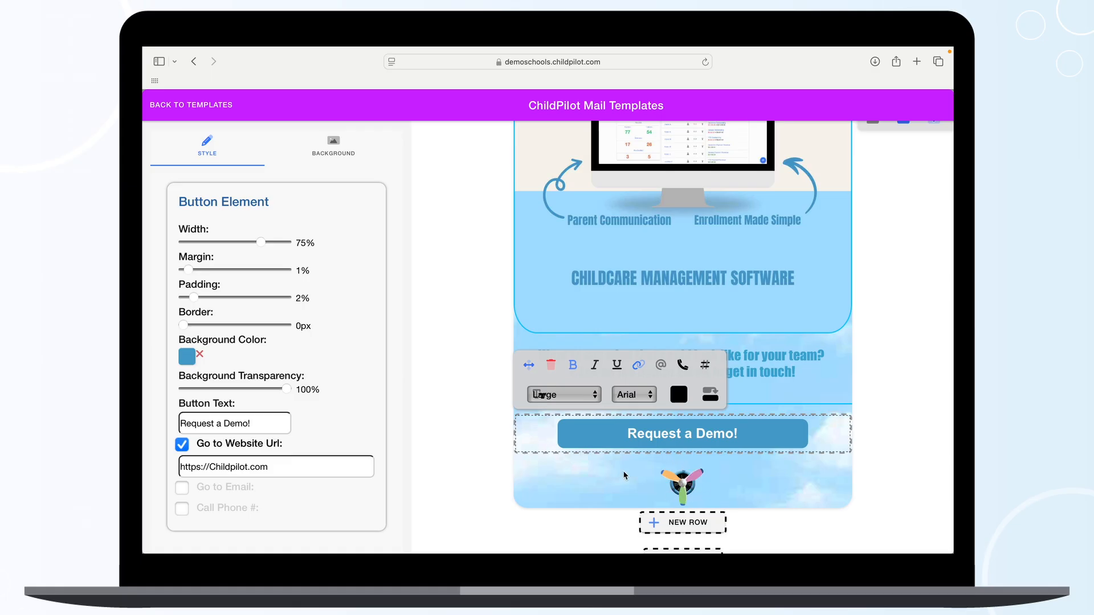
Add a new row below the propeller image and insert a Text content block in it
{"action": "left_click", "coordinate": [689, 529]}
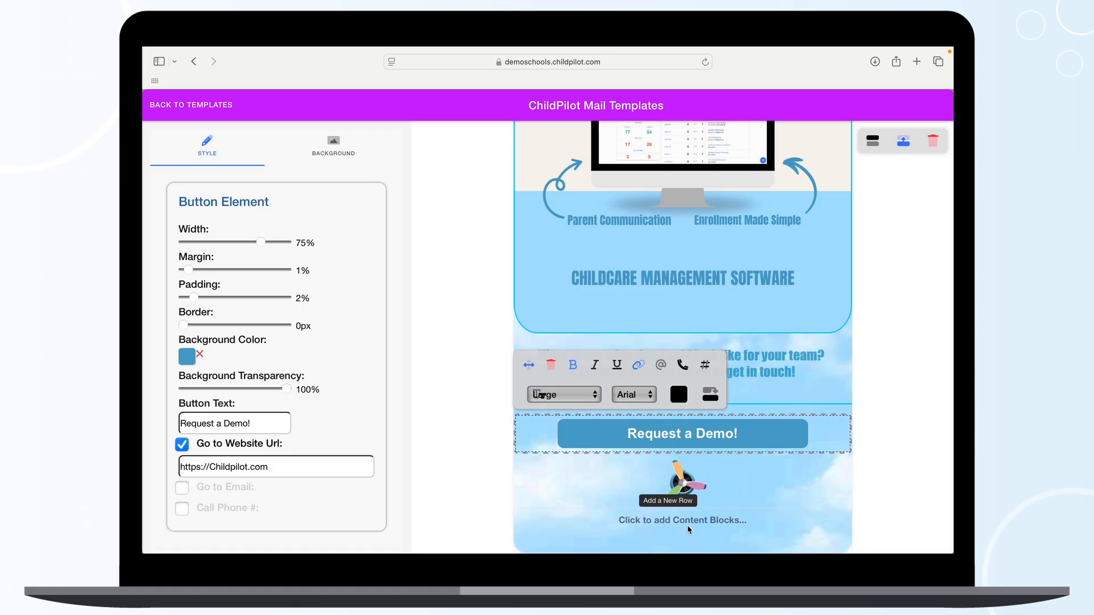
{"action": "scroll", "coordinate": [692, 513], "scroll_direction": "down", "scroll_amount": 2}
{"action": "left_click", "coordinate": [677, 475]}
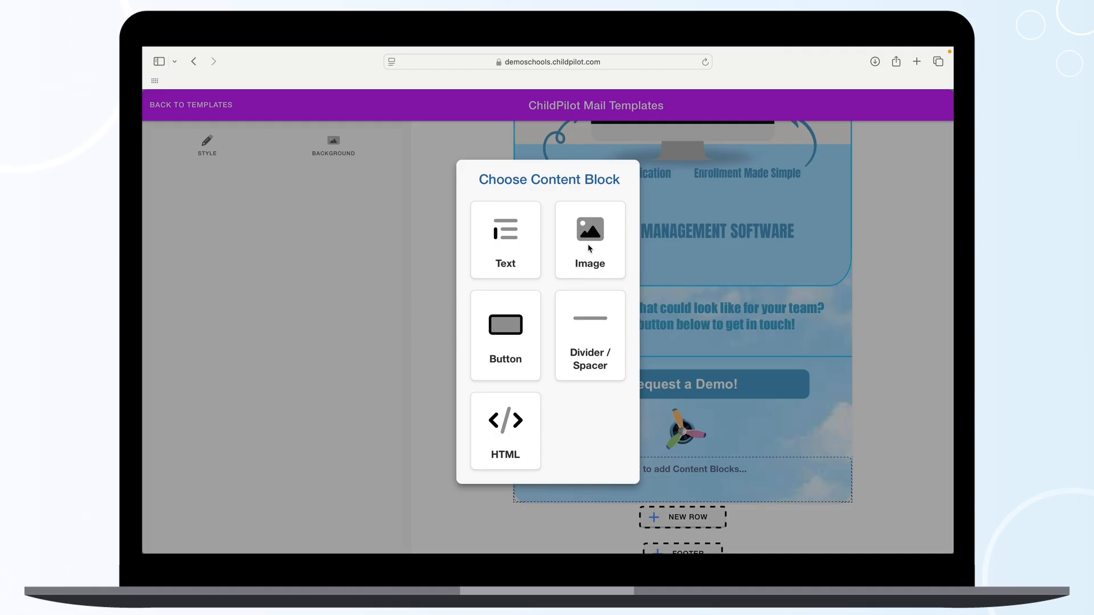
{"action": "left_click", "coordinate": [518, 253]}
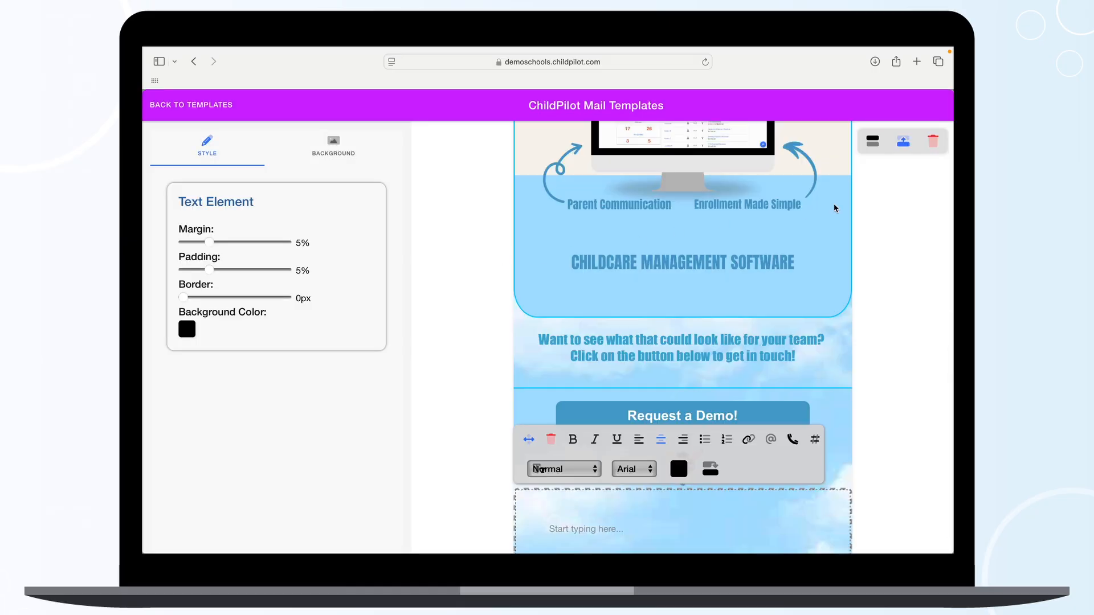
Delete the empty text row at the end of the template
{"action": "left_click", "coordinate": [934, 142]}
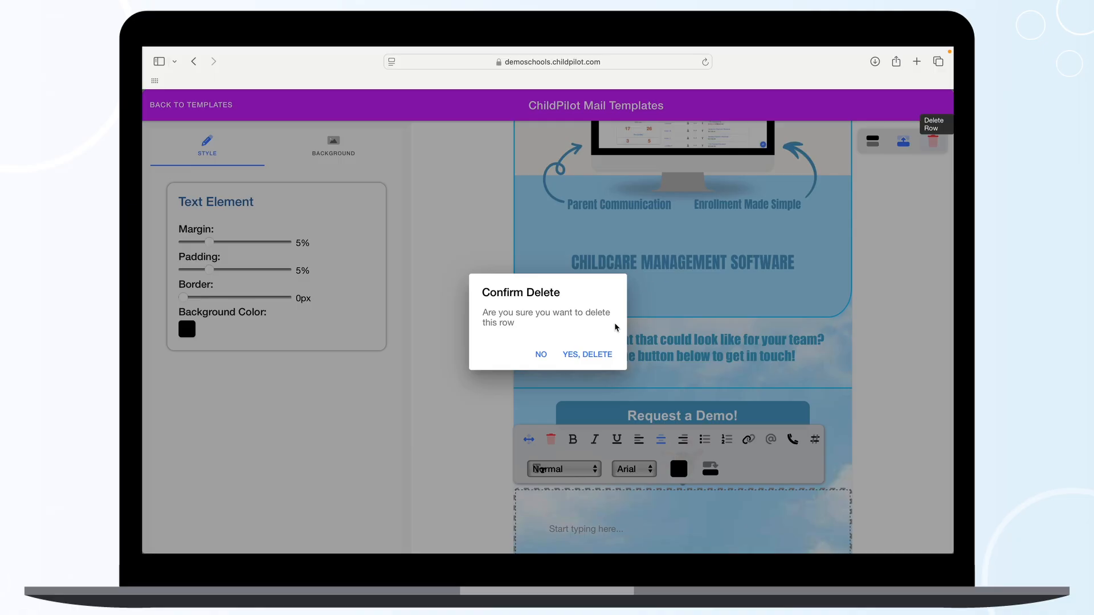
{"action": "left_click", "coordinate": [587, 355]}
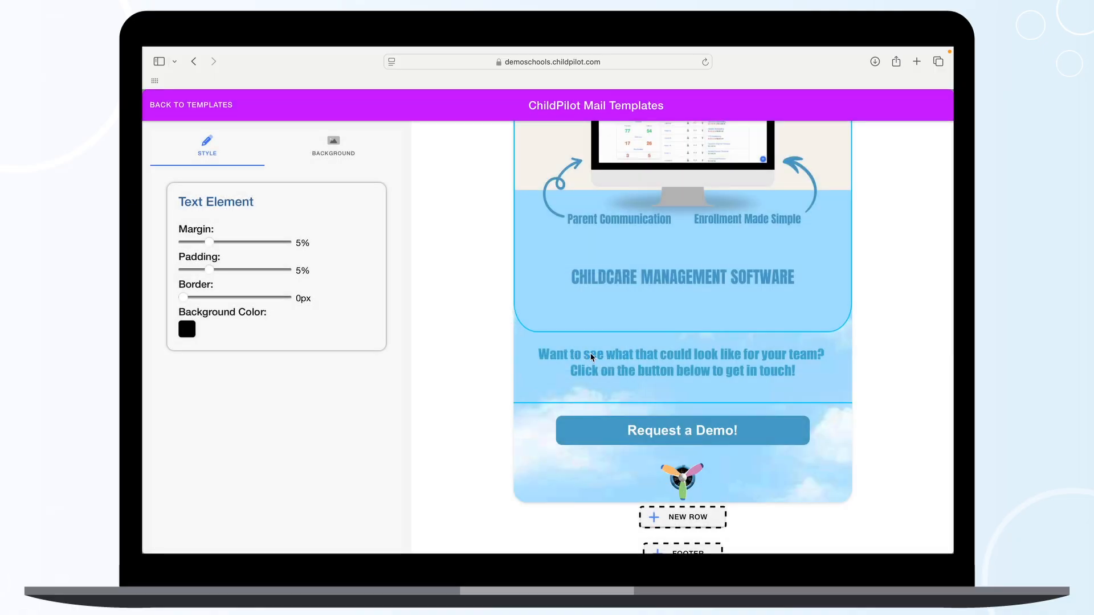
Move the Request a Demo! button row down below the propeller image and back up again
{"action": "left_click", "coordinate": [825, 420]}
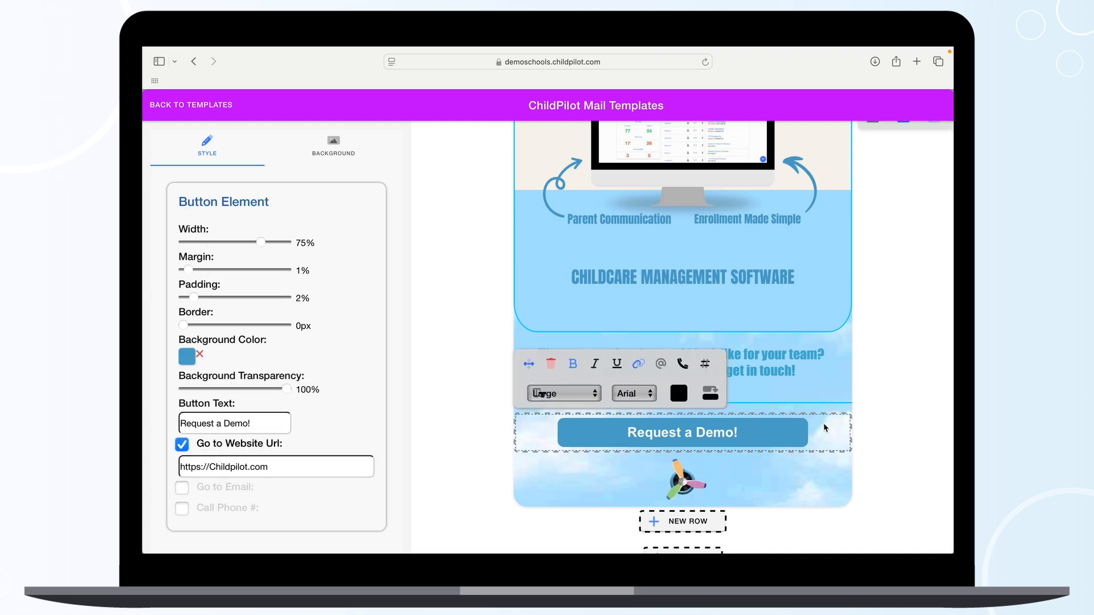
{"action": "scroll", "coordinate": [908, 324], "scroll_direction": "up", "scroll_amount": 2}
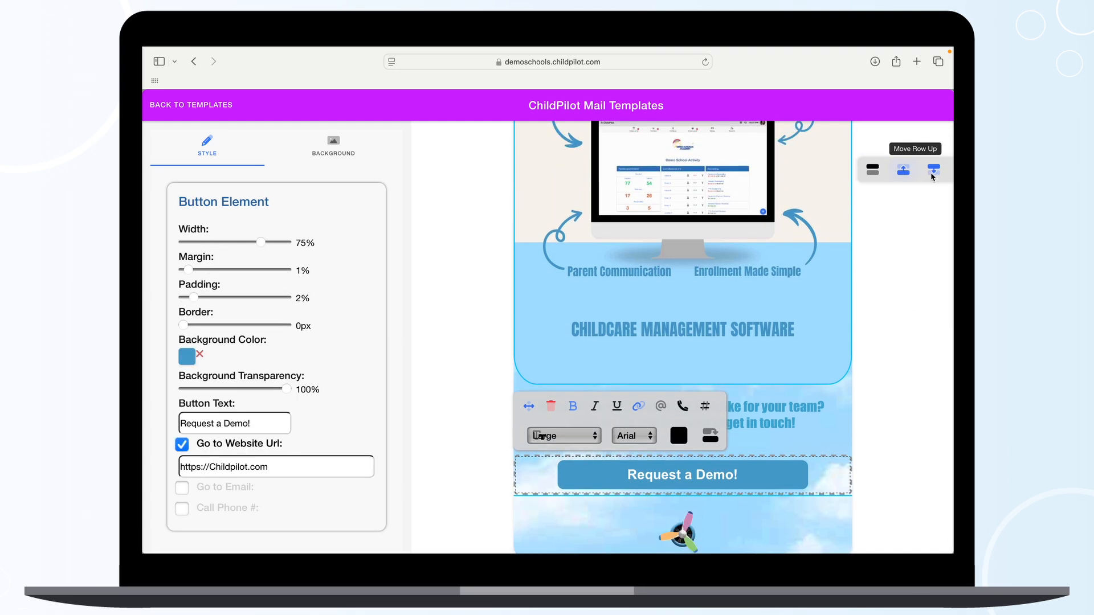
{"action": "left_click", "coordinate": [932, 173]}
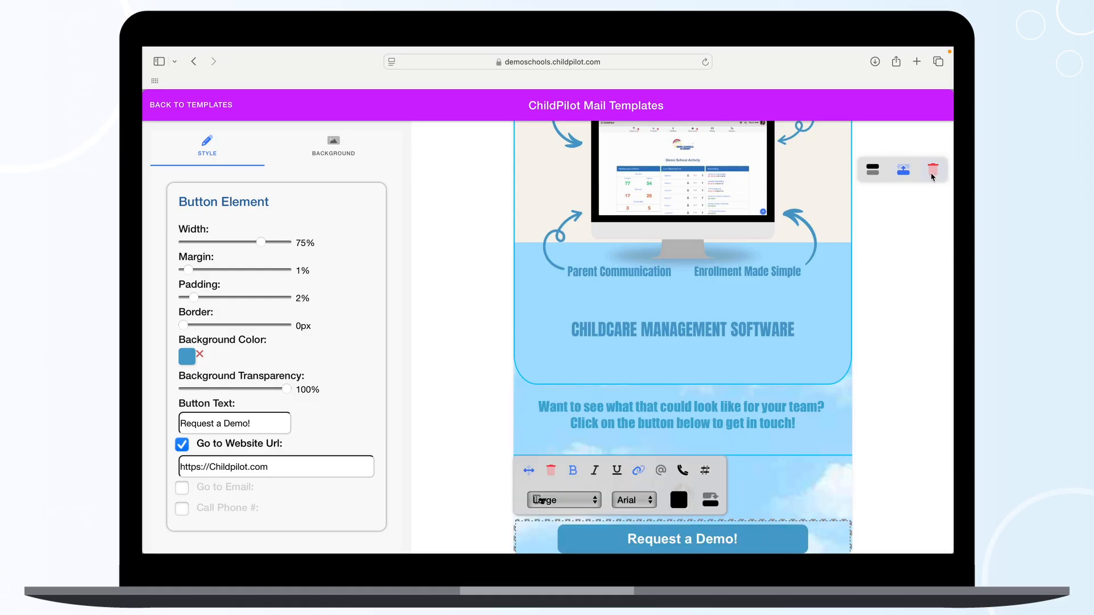
{"action": "left_click", "coordinate": [904, 173]}
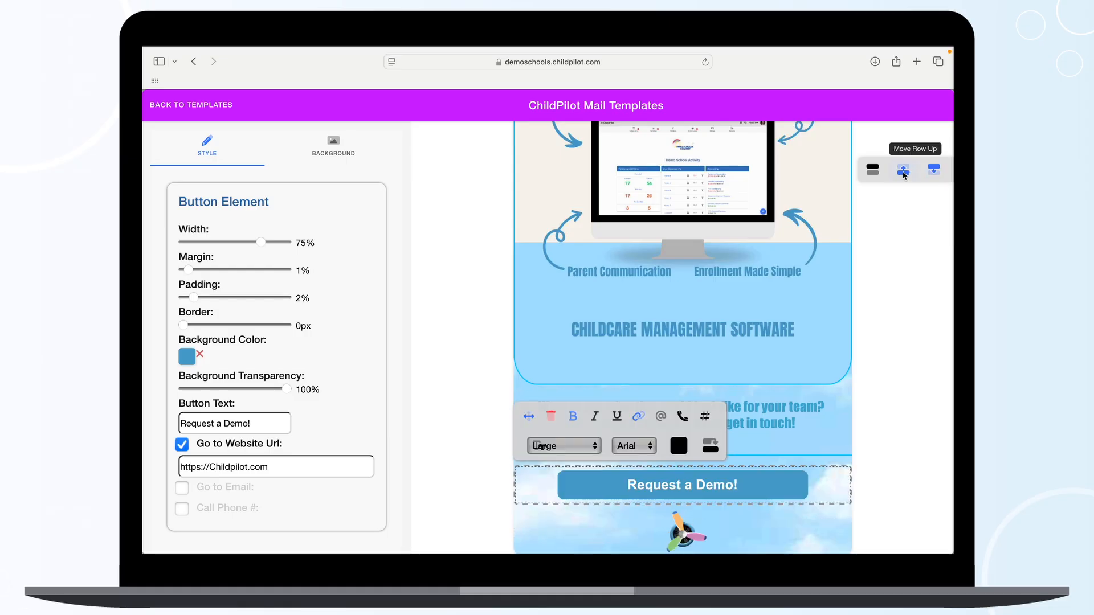
Change the Request a Demo! row layout to two 50% columns, and switch it back to 100%
{"action": "left_click", "coordinate": [874, 170]}
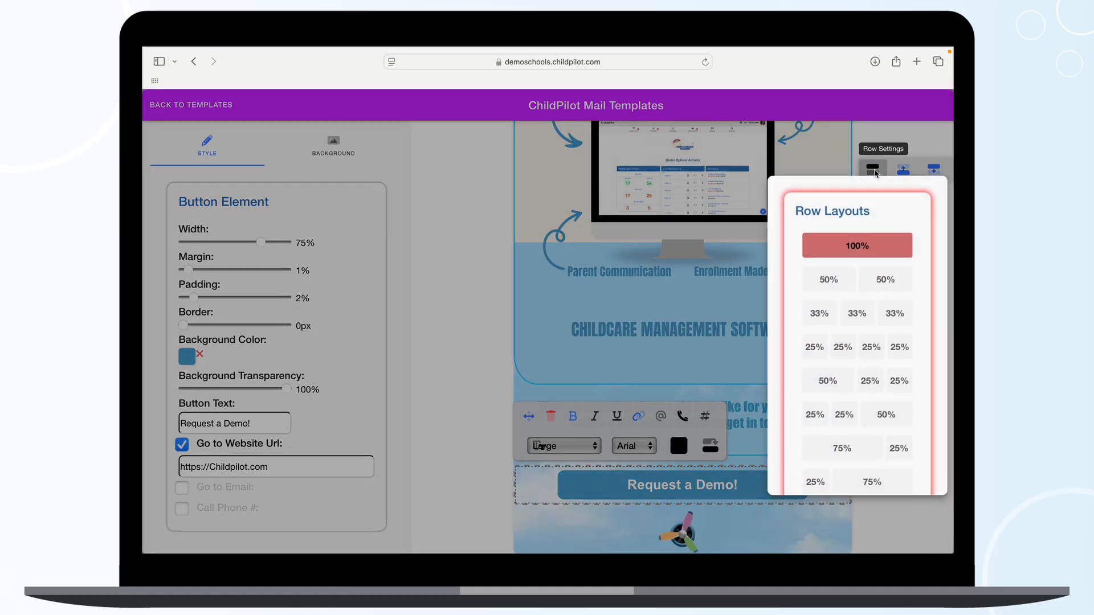
{"action": "left_click", "coordinate": [831, 282]}
{"action": "left_click", "coordinate": [875, 171]}
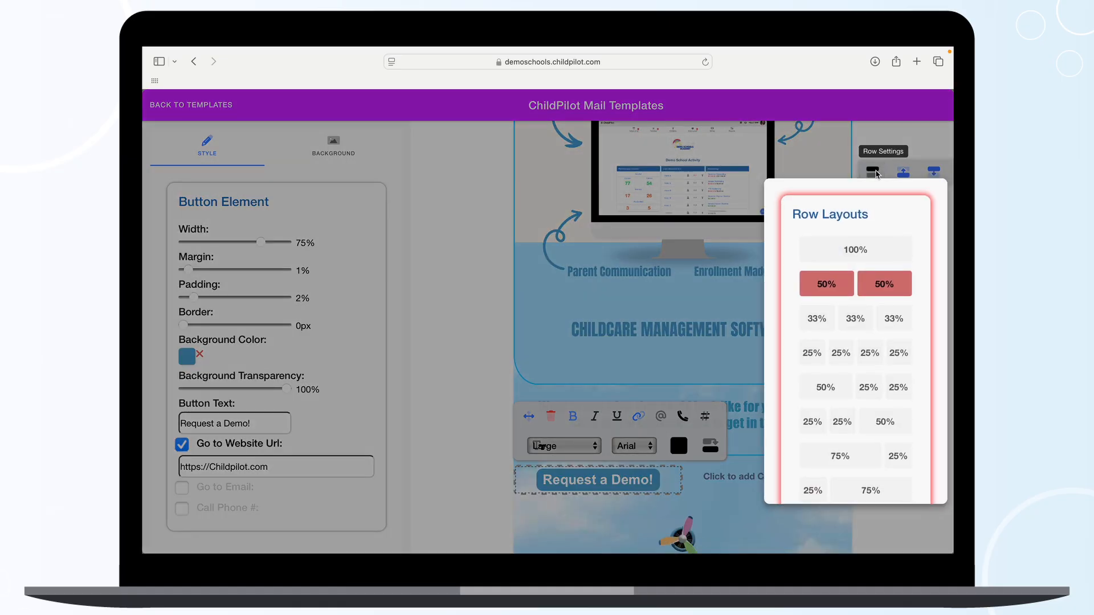
{"action": "left_click", "coordinate": [849, 250]}
Select the introductory text block at the start of the template and look through its font and text size options
{"action": "scroll", "coordinate": [741, 313], "scroll_direction": "up", "scroll_amount": 10}
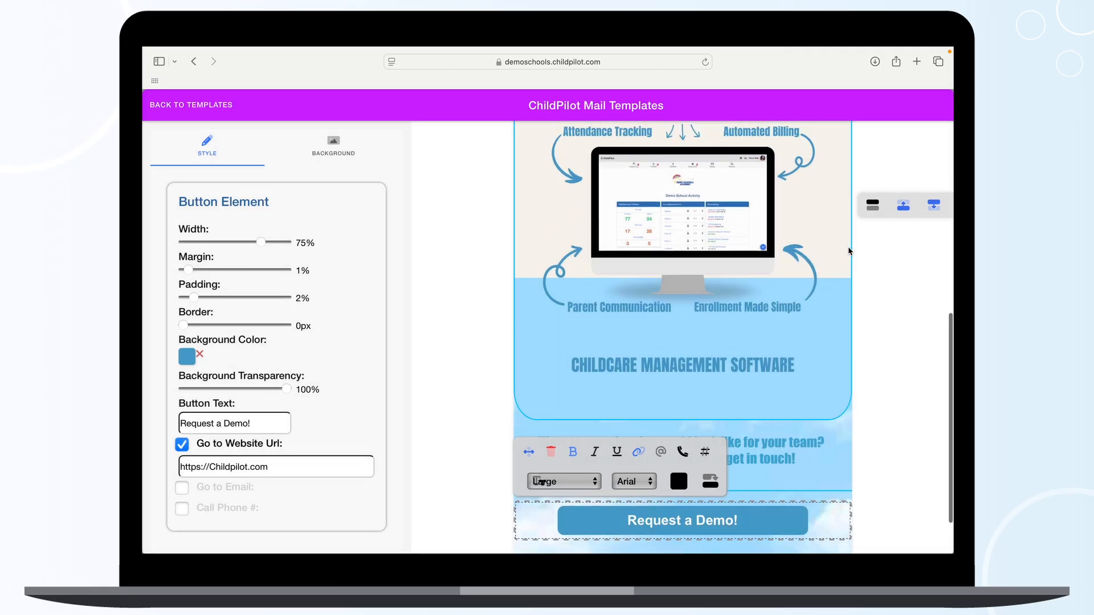
{"action": "left_click", "coordinate": [717, 334]}
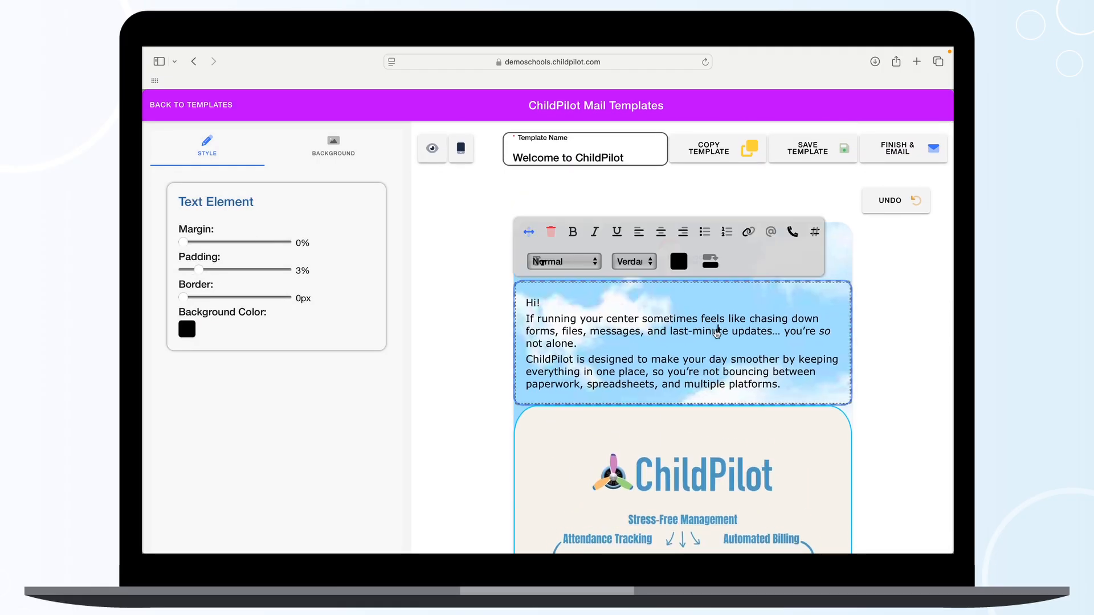
{"action": "left_click", "coordinate": [646, 264]}
{"action": "left_click", "coordinate": [647, 262]}
{"action": "left_click", "coordinate": [590, 263]}
{"action": "left_click", "coordinate": [589, 261]}
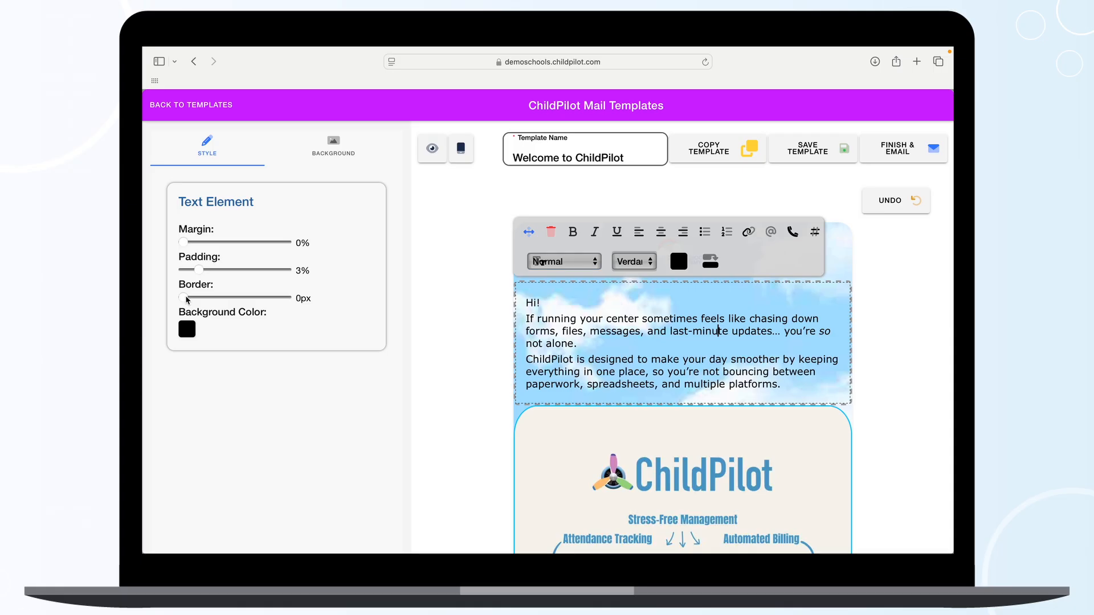
Add a 1px border to the introductory text block, and set the border back to 0px
{"action": "left_click_drag", "start_coordinate": [188, 299], "coordinate": [196, 300]}
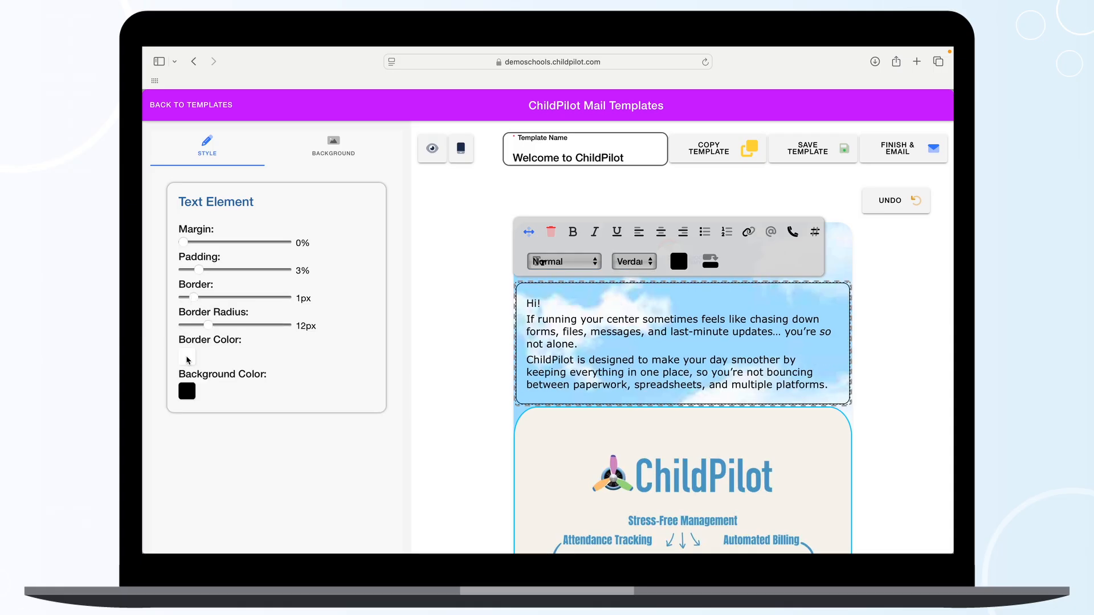
{"action": "mouse_move", "coordinate": [209, 327]}
{"action": "left_mouse_down"}
{"action": "mouse_move", "coordinate": [228, 326]}
{"action": "mouse_move", "coordinate": [209, 327]}
{"action": "left_mouse_up"}
{"action": "left_click_drag", "start_coordinate": [194, 299], "coordinate": [183, 299]}
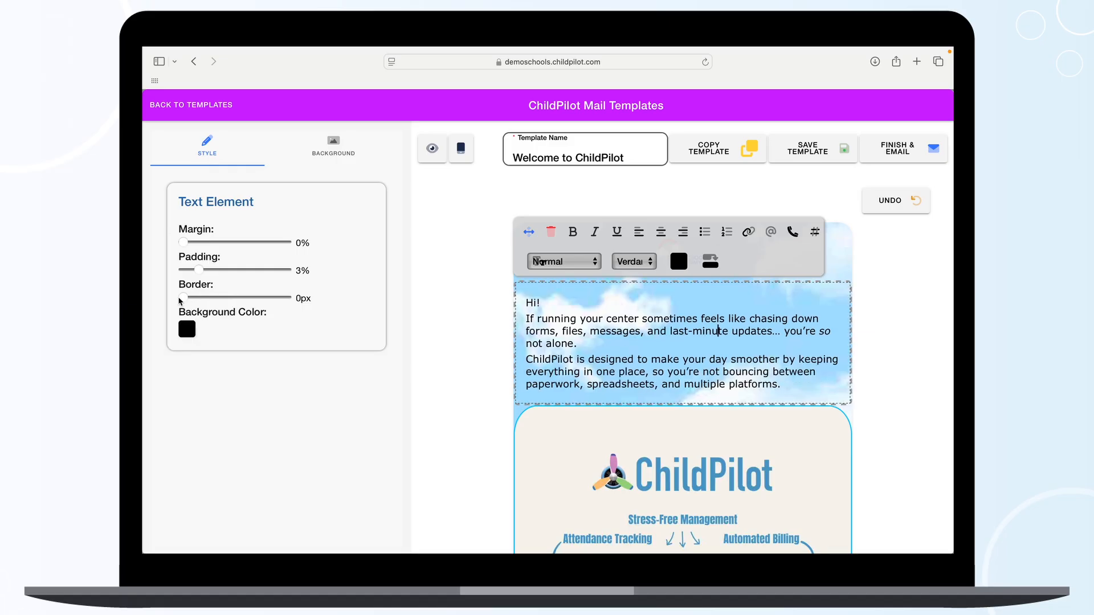
{"action": "left_click", "coordinate": [900, 203]}
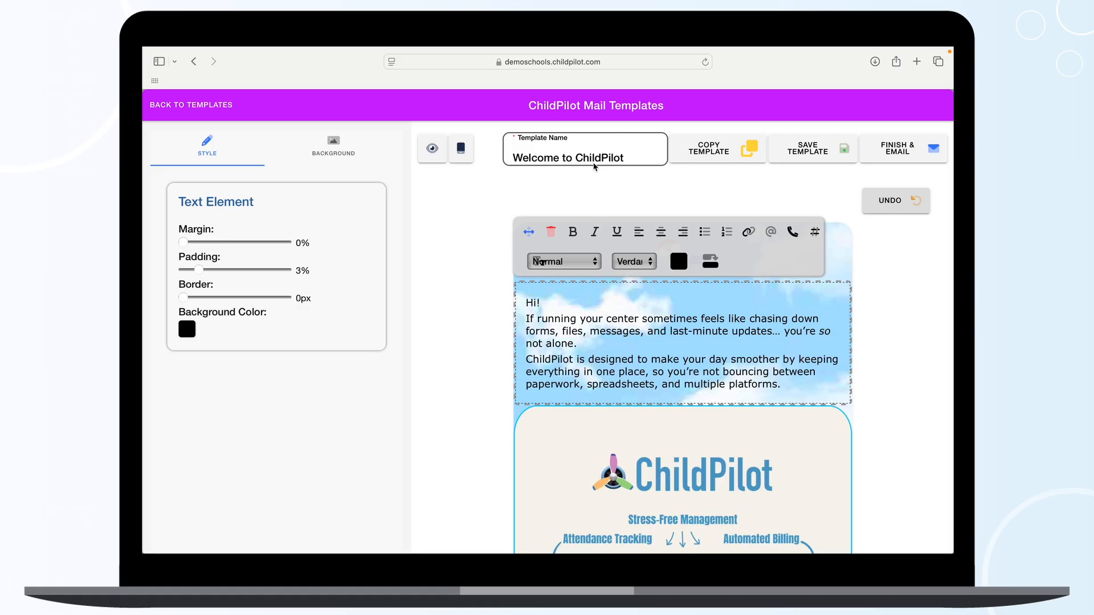
Preview the finished template in its regular view and in the mobile view
{"action": "left_click", "coordinate": [432, 149]}
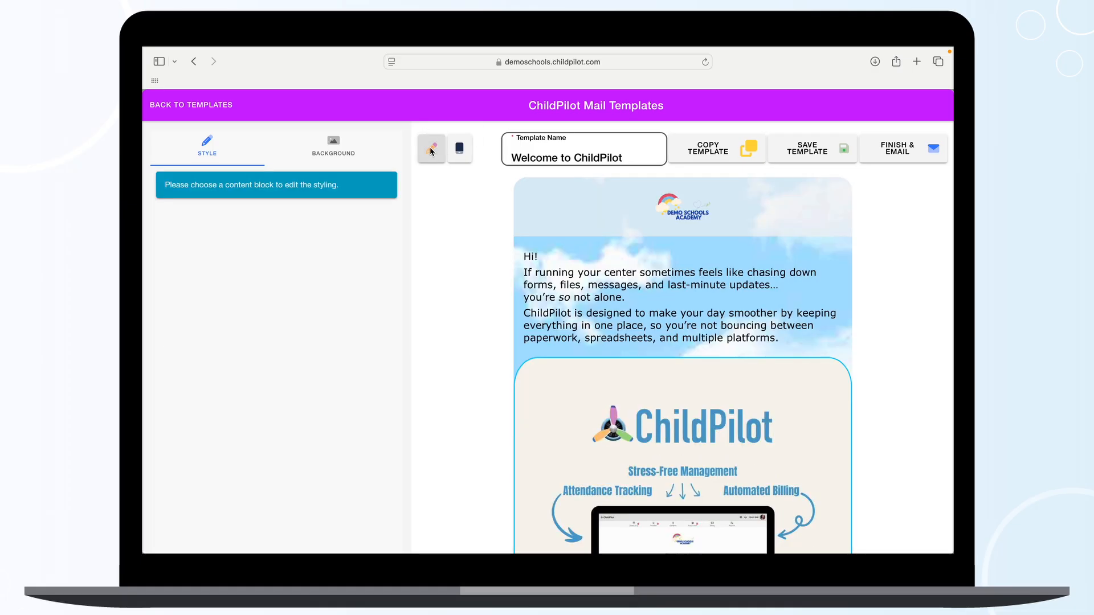
{"action": "left_click", "coordinate": [460, 150]}
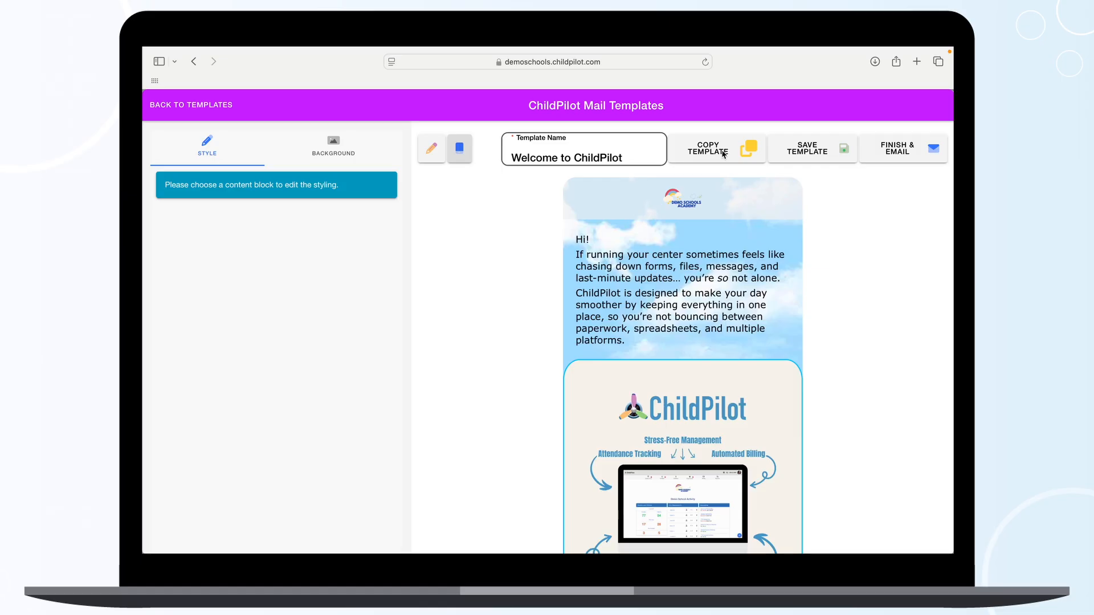
Save the finished template into a new email message and review the message down to its scheduling and recipient options
{"action": "left_click", "coordinate": [890, 153]}
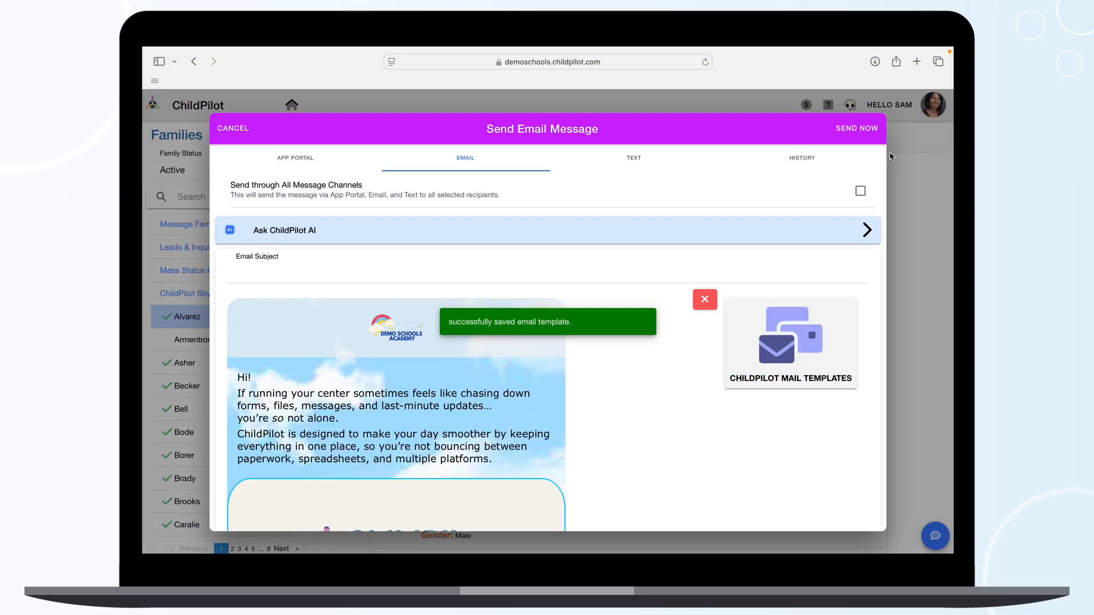
{"action": "scroll", "coordinate": [485, 379], "scroll_direction": "down", "scroll_amount": 10}
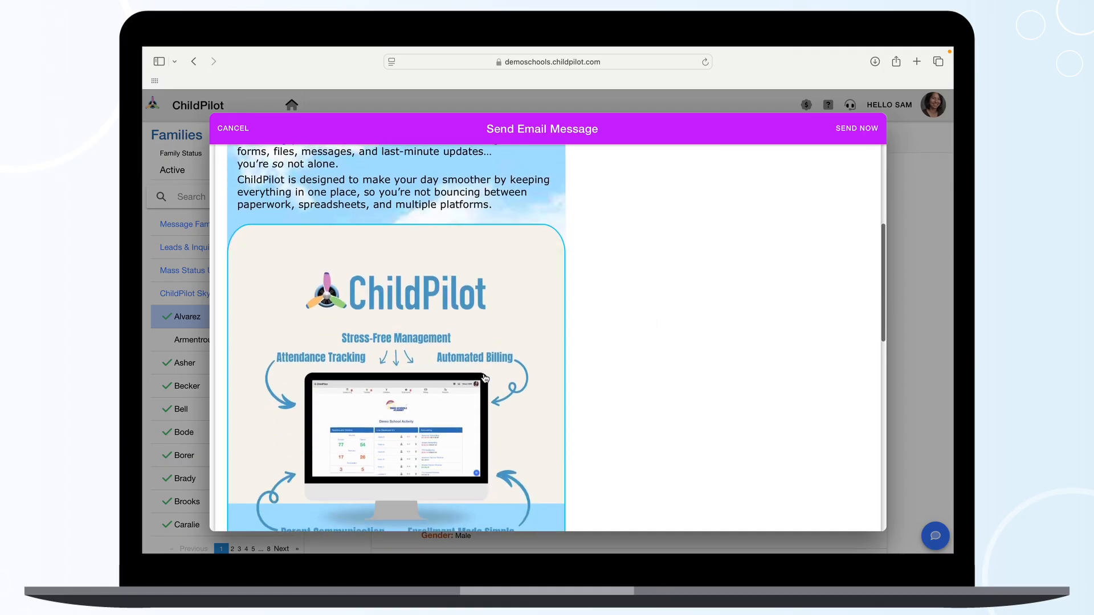
{"action": "scroll", "coordinate": [485, 379], "scroll_direction": "up", "scroll_amount": 10}
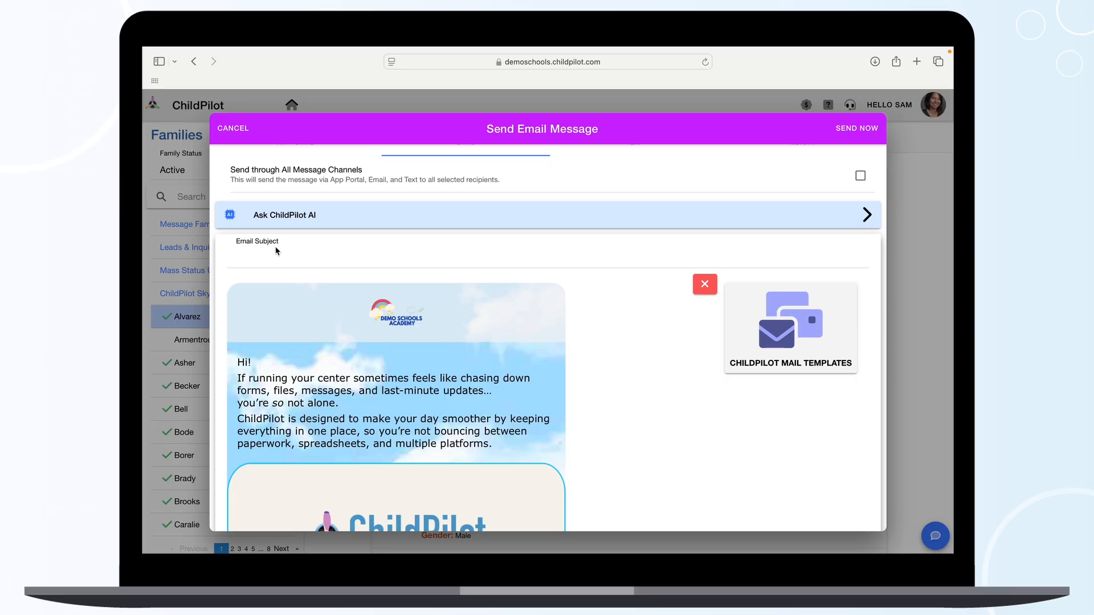
{"action": "scroll", "coordinate": [275, 250], "scroll_direction": "down", "scroll_amount": 10}
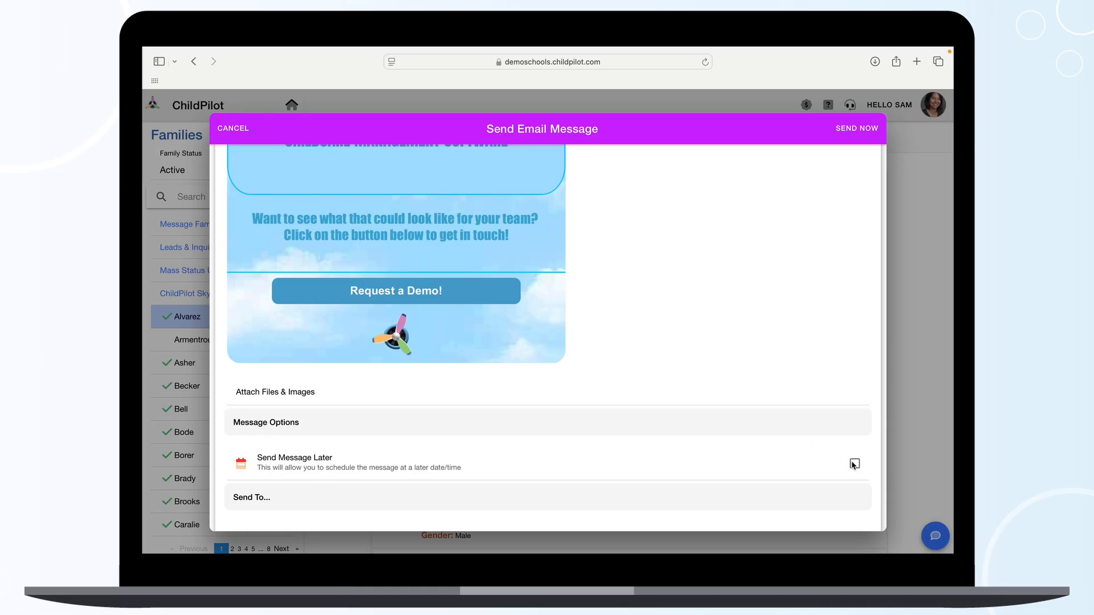
{"action": "scroll", "coordinate": [852, 464], "scroll_direction": "down", "scroll_amount": 3}
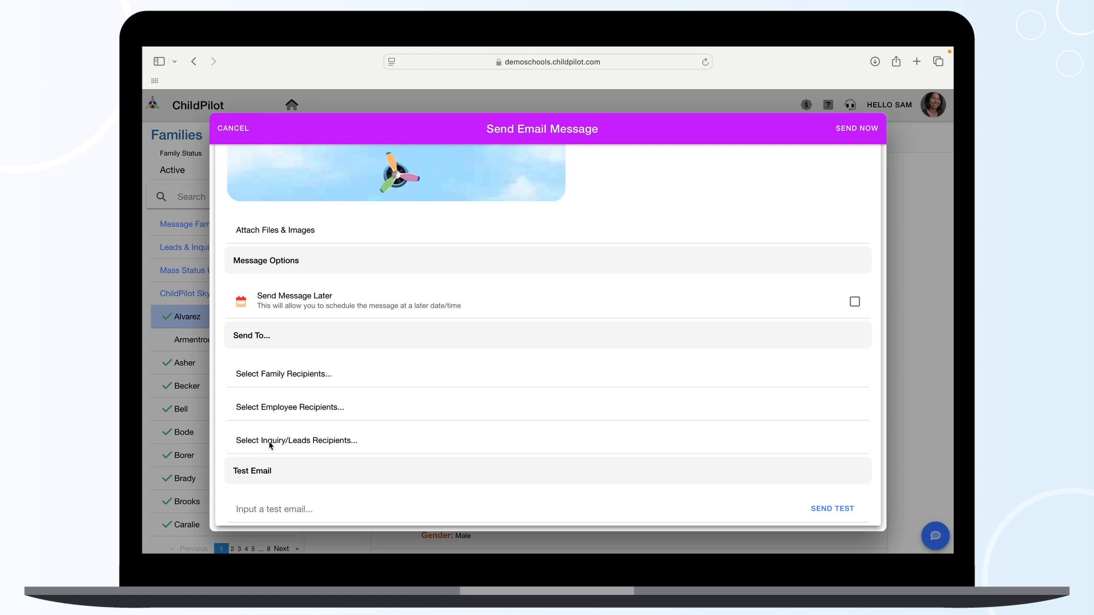
In the family recipients, tick and clear the first two families individually, and choose all listed families as recipients
{"action": "left_click", "coordinate": [274, 376]}
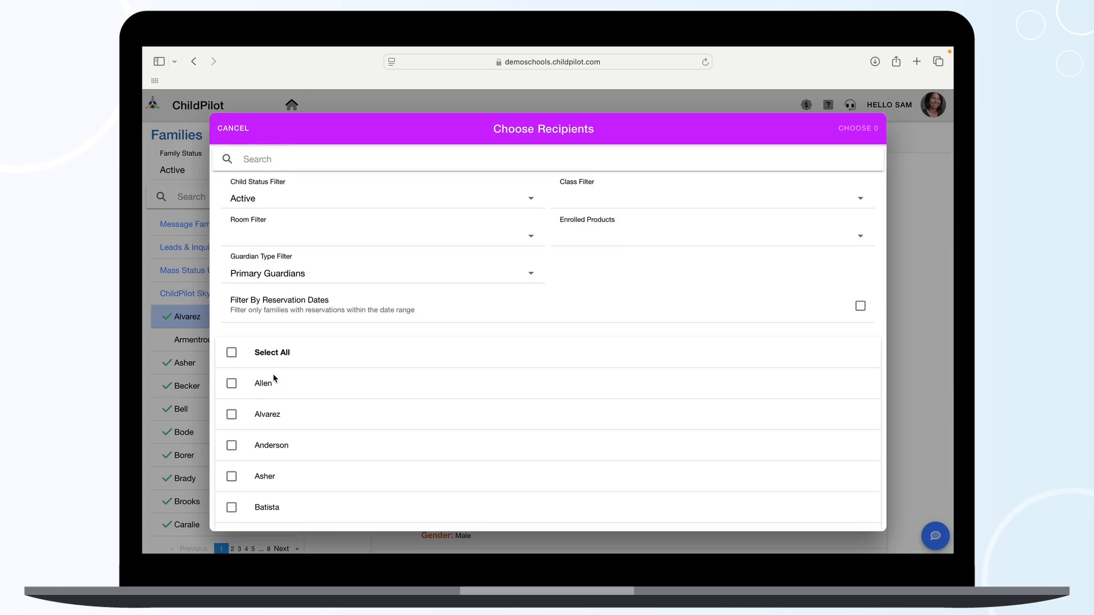
{"action": "left_click", "coordinate": [233, 384]}
{"action": "left_click", "coordinate": [232, 458]}
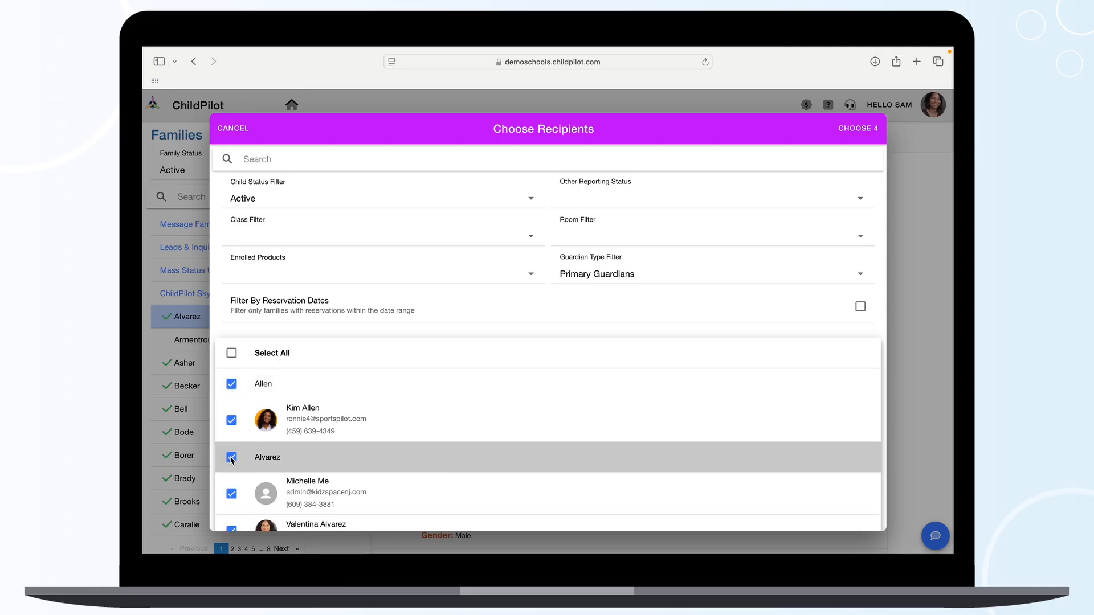
{"action": "left_click", "coordinate": [232, 458]}
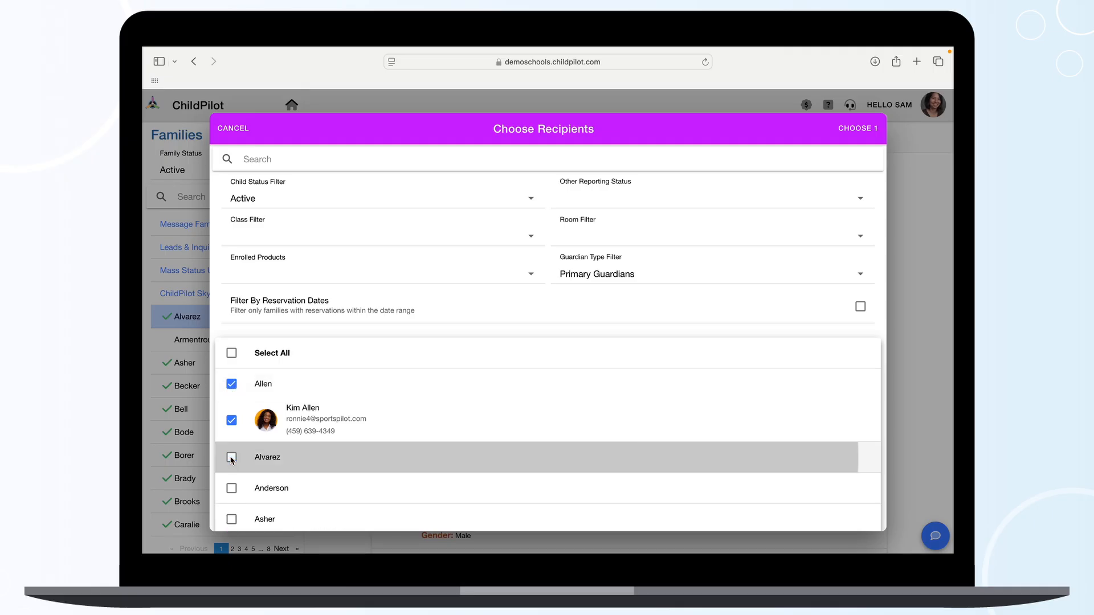
{"action": "left_click", "coordinate": [231, 386]}
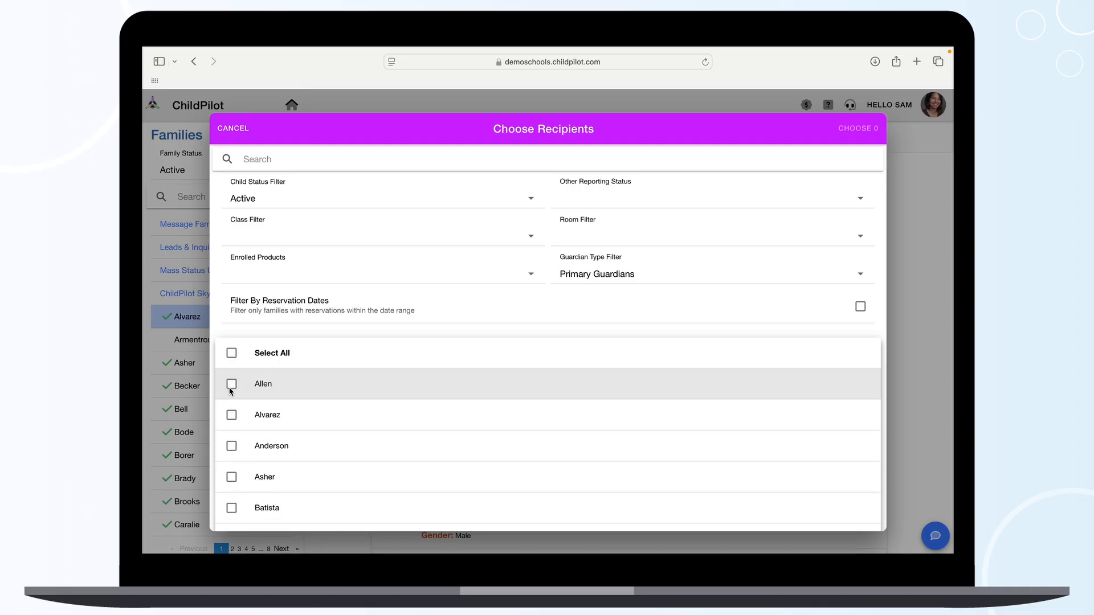
{"action": "left_click", "coordinate": [231, 354]}
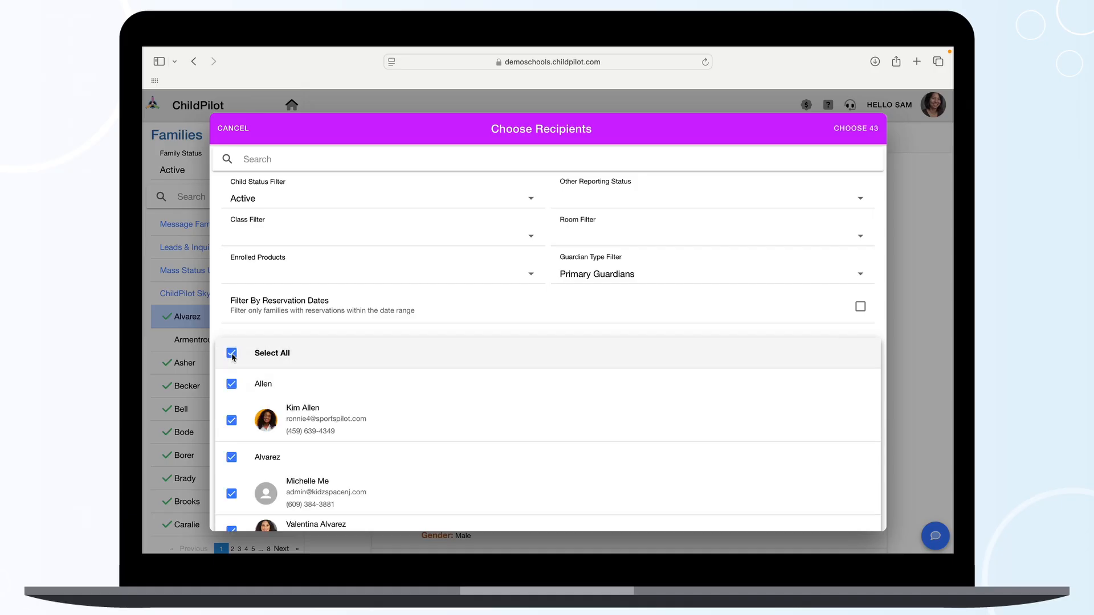
{"action": "left_click", "coordinate": [858, 128]}
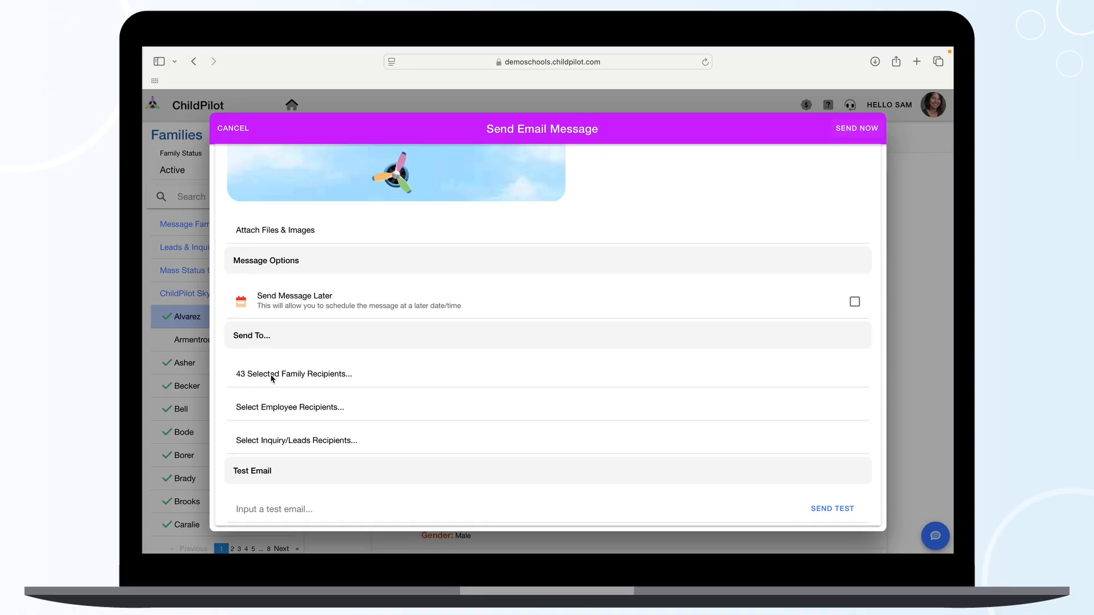
{"action": "scroll", "coordinate": [271, 378], "scroll_direction": "up", "scroll_amount": 15}
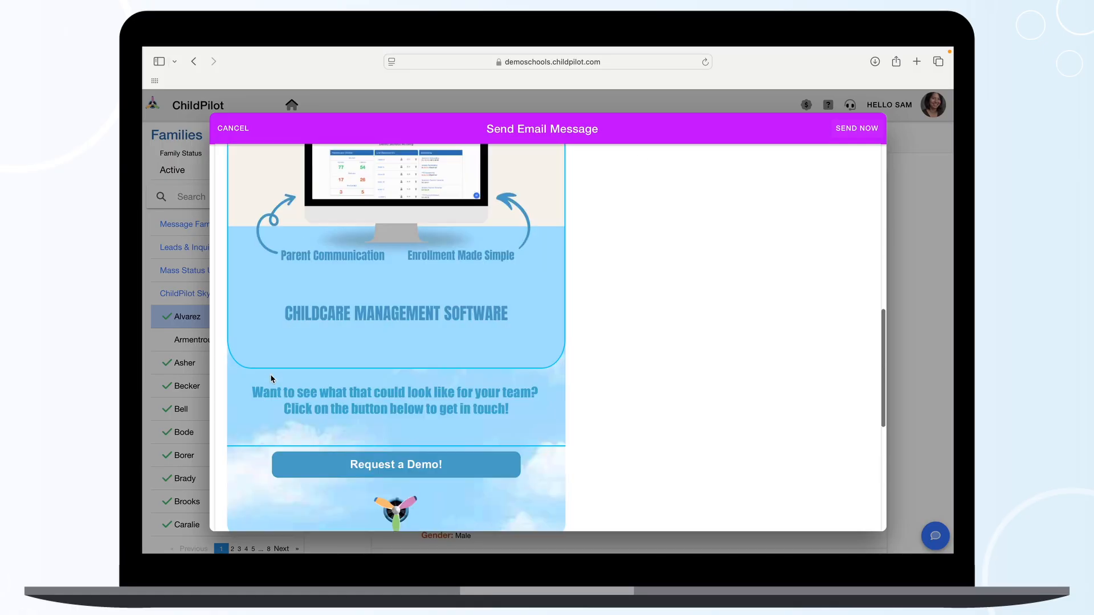